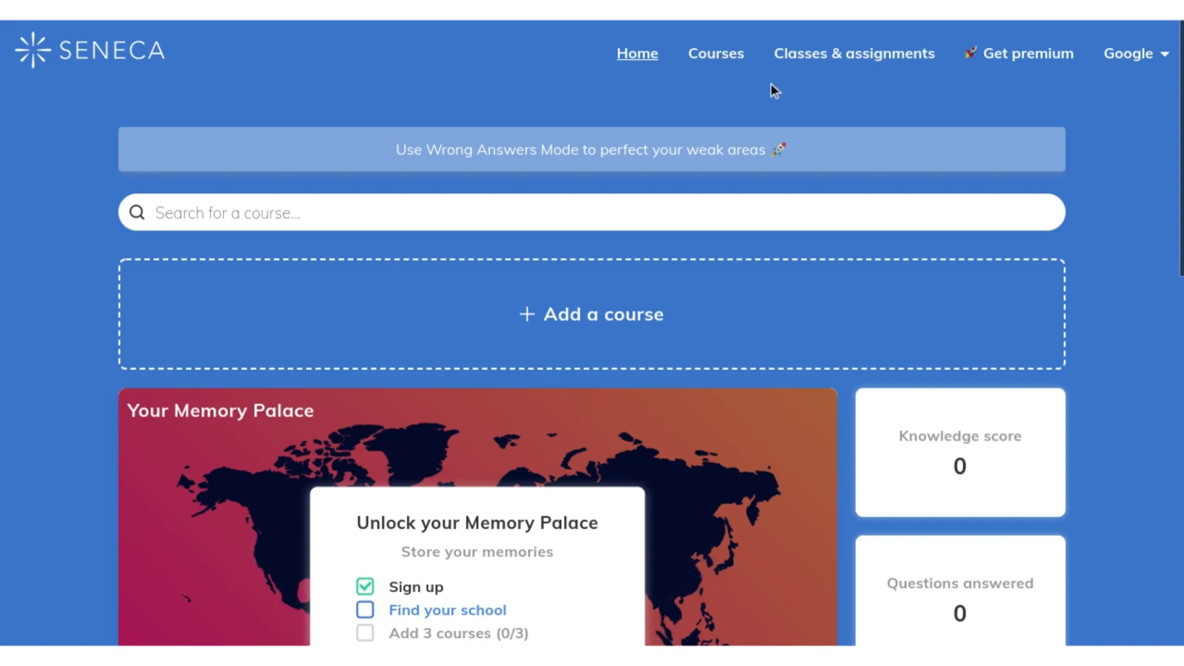
Filter Seneca's course catalogue to Free courses and scroll toward History: AQA GCSE Norman England.
{"action": "left_click", "coordinate": [521, 309]}
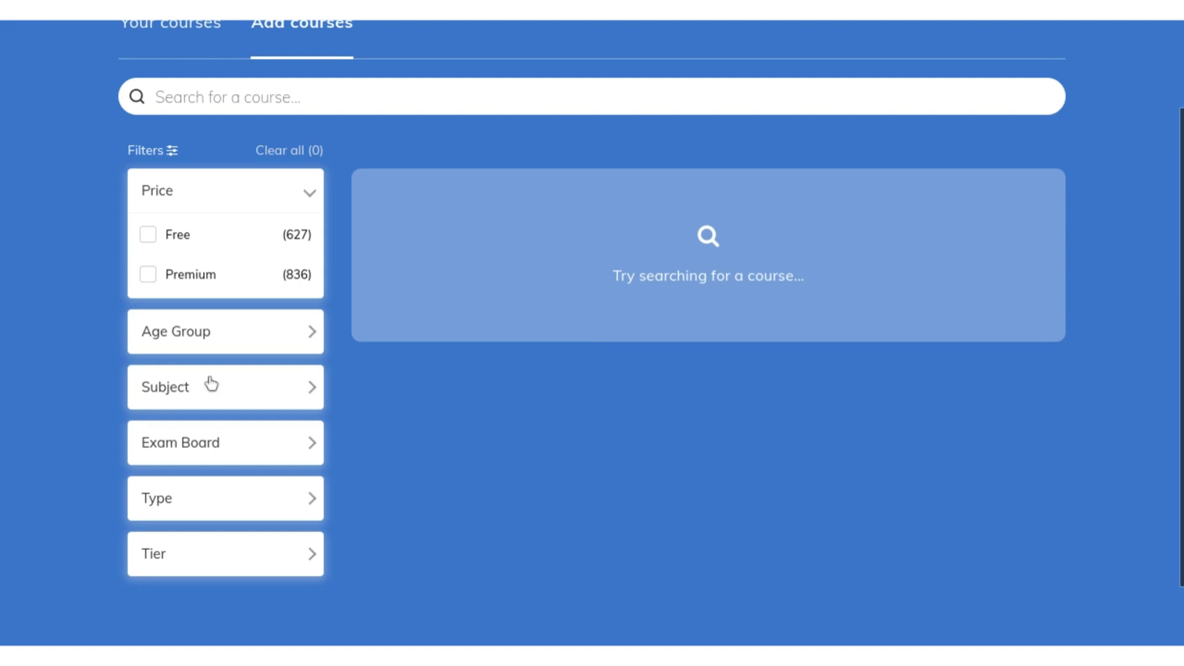
{"action": "left_click", "coordinate": [149, 236]}
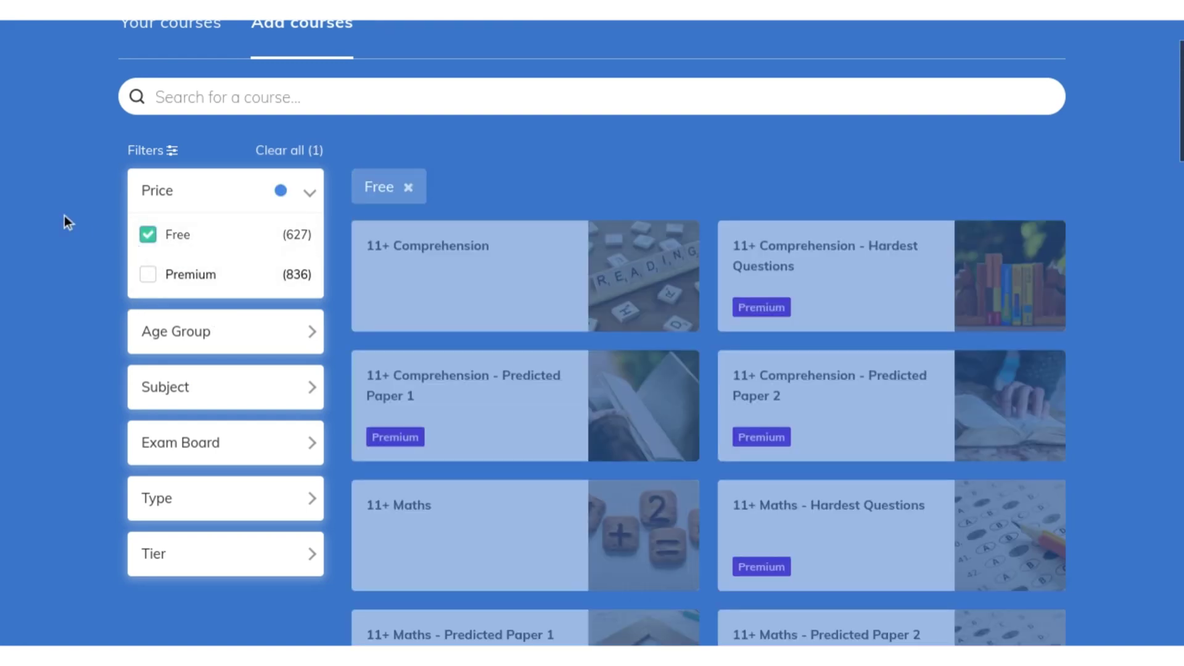
{"action": "scroll", "coordinate": [54, 195], "scroll_direction": "down", "scroll_amount": 3}
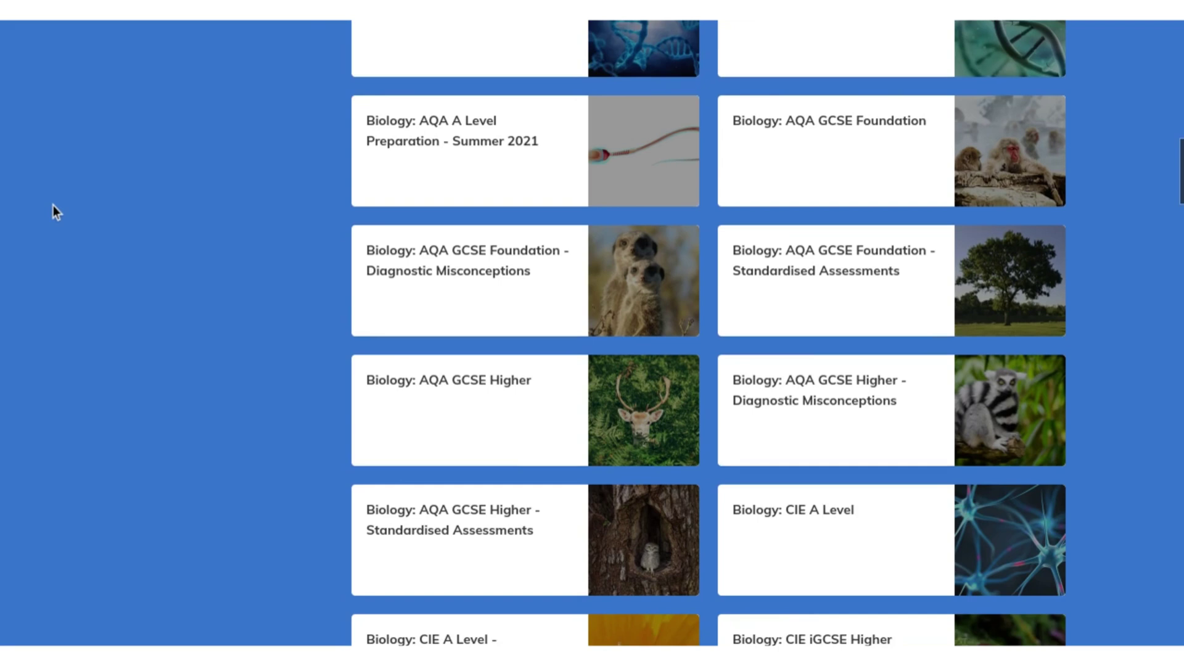
{"action": "scroll", "coordinate": [57, 206], "scroll_direction": "down", "scroll_amount": 9}
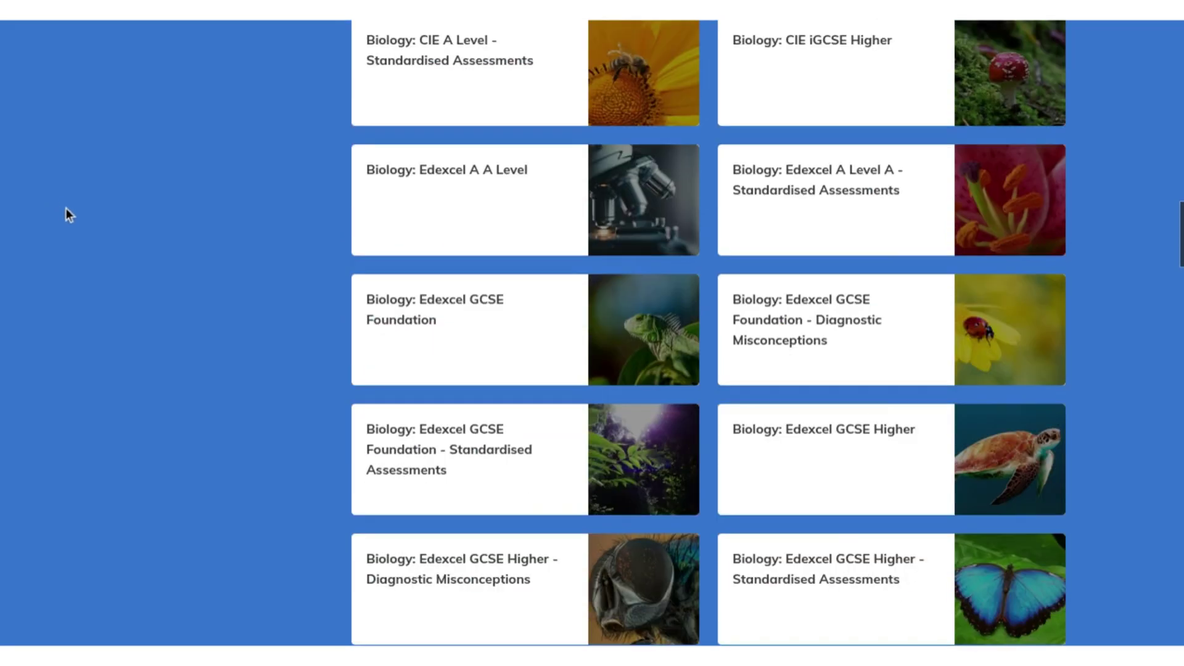
{"action": "scroll", "coordinate": [72, 209], "scroll_direction": "down", "scroll_amount": 11}
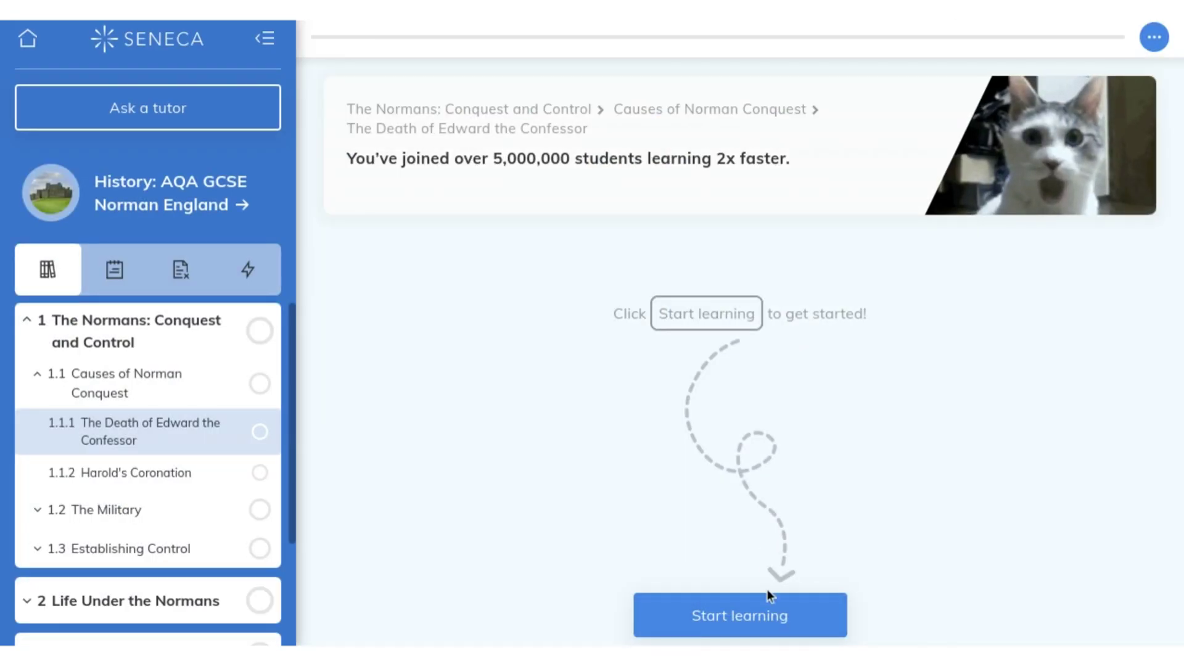
Start the Edward the Confessor lesson and fill in the King and Anglo-Saxon blanks.
{"action": "left_click", "coordinate": [768, 612]}
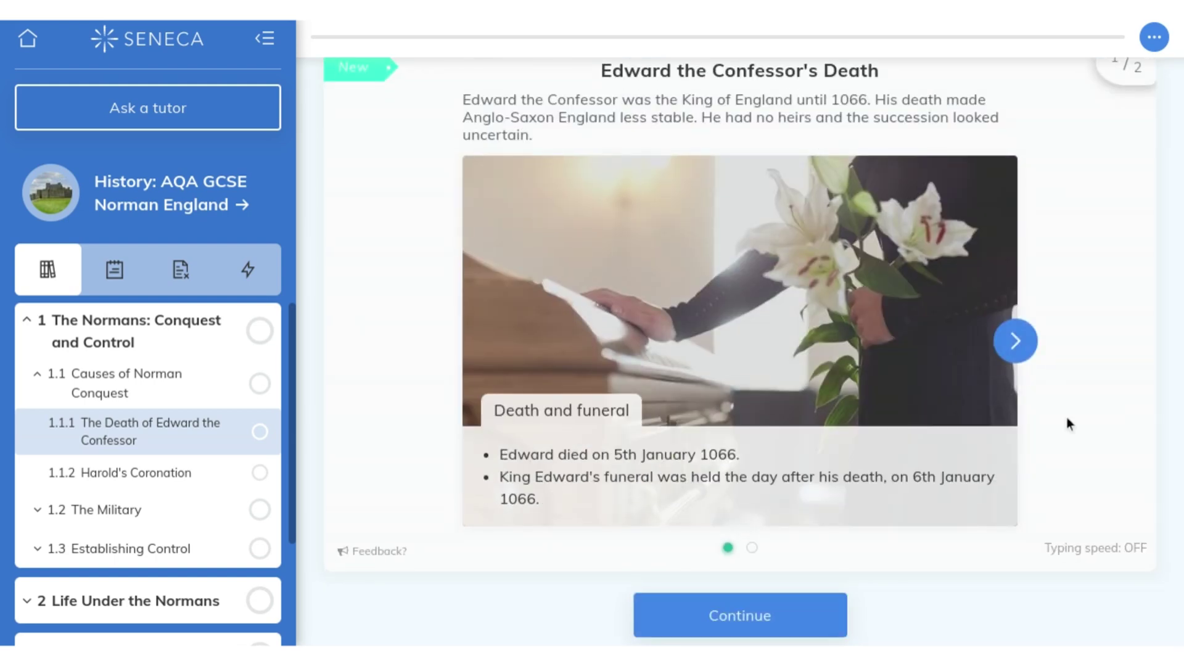
{"action": "left_click", "coordinate": [1026, 357]}
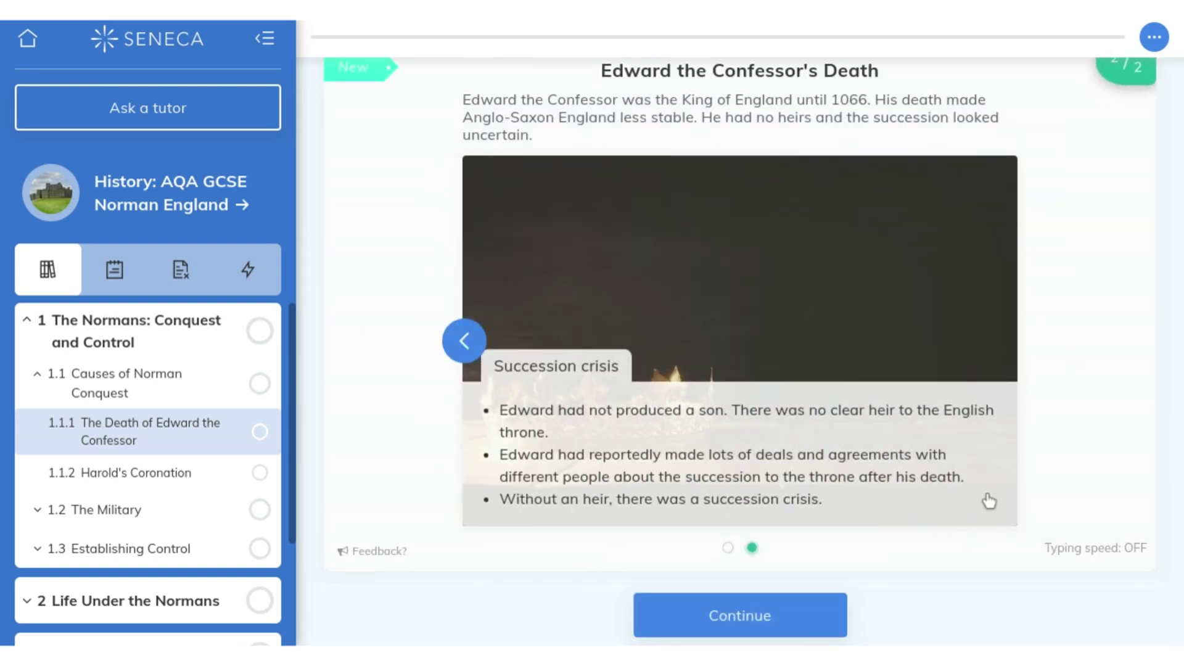
{"action": "left_click", "coordinate": [763, 615]}
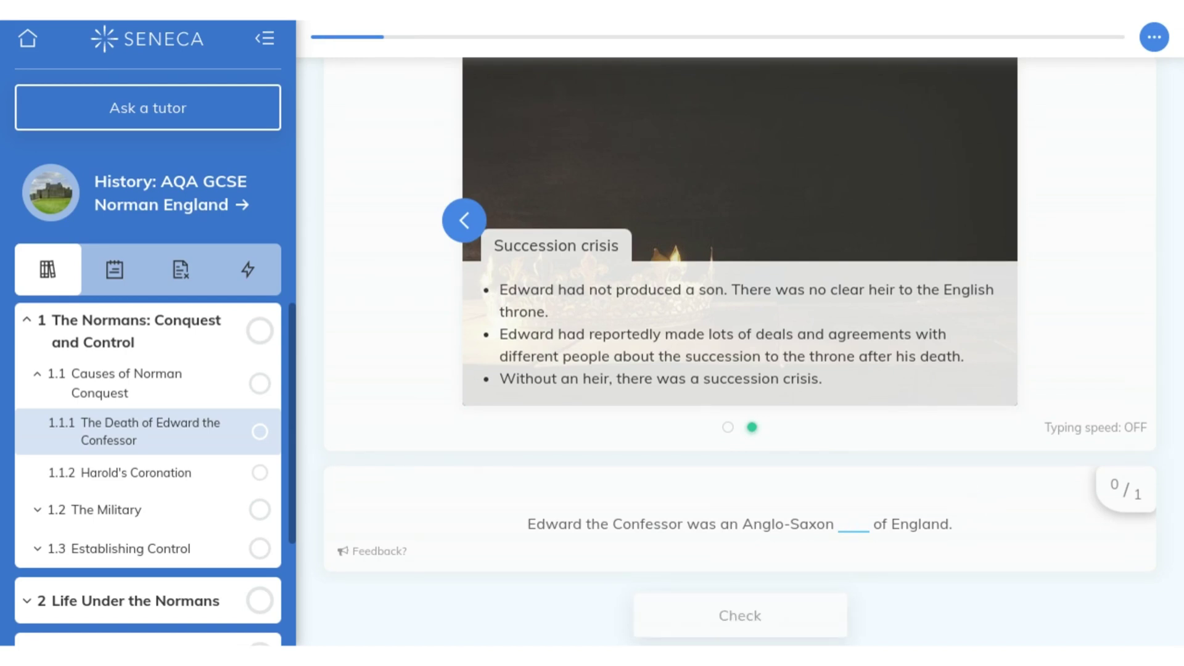
{"action": "type", "text": "King"}
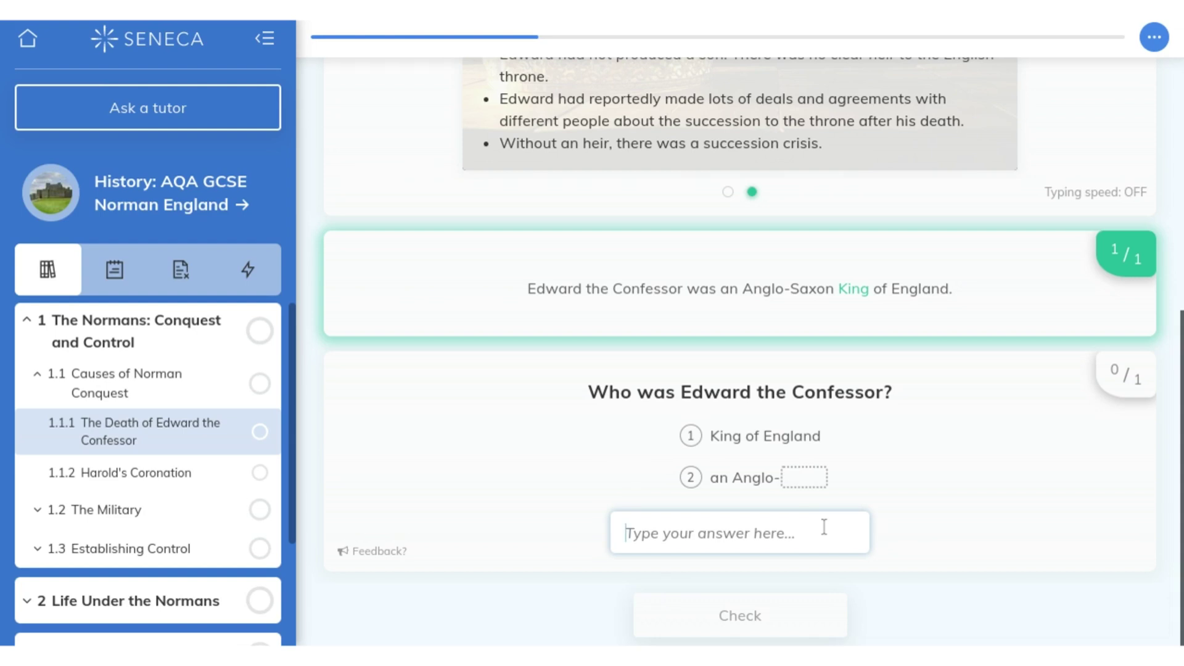
{"action": "type", "text": "saxon"}
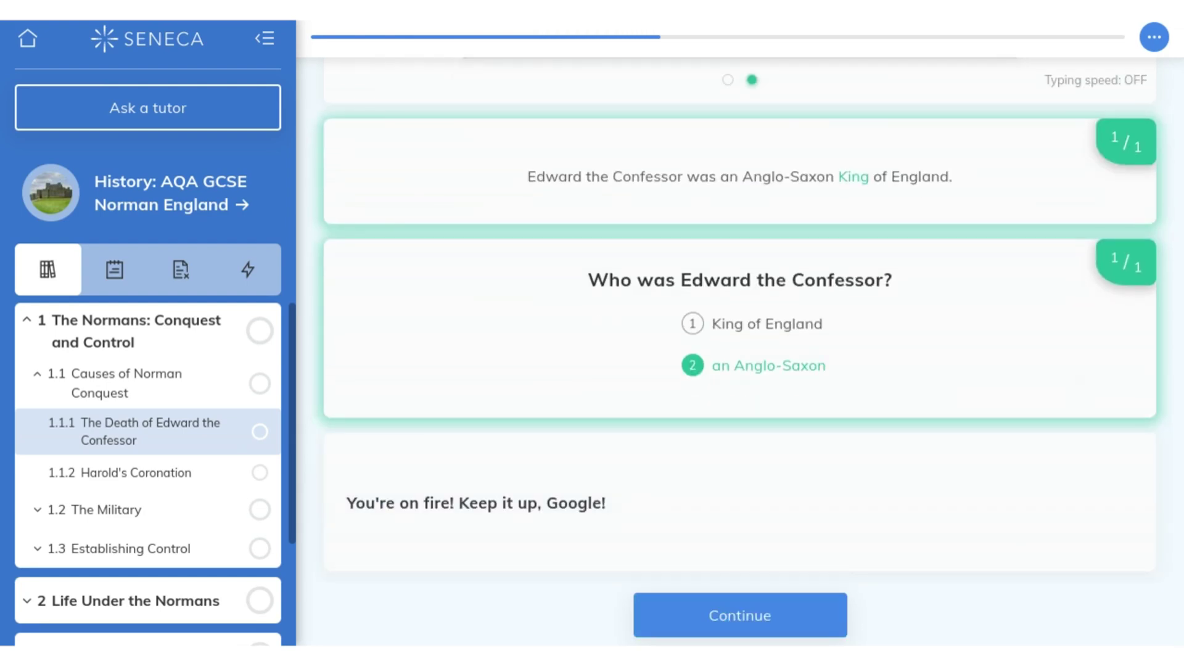
Go through the Succession Crisis claimant slides to Harold Godwinson and answer 'Alfred'.
{"action": "left_click", "coordinate": [737, 617]}
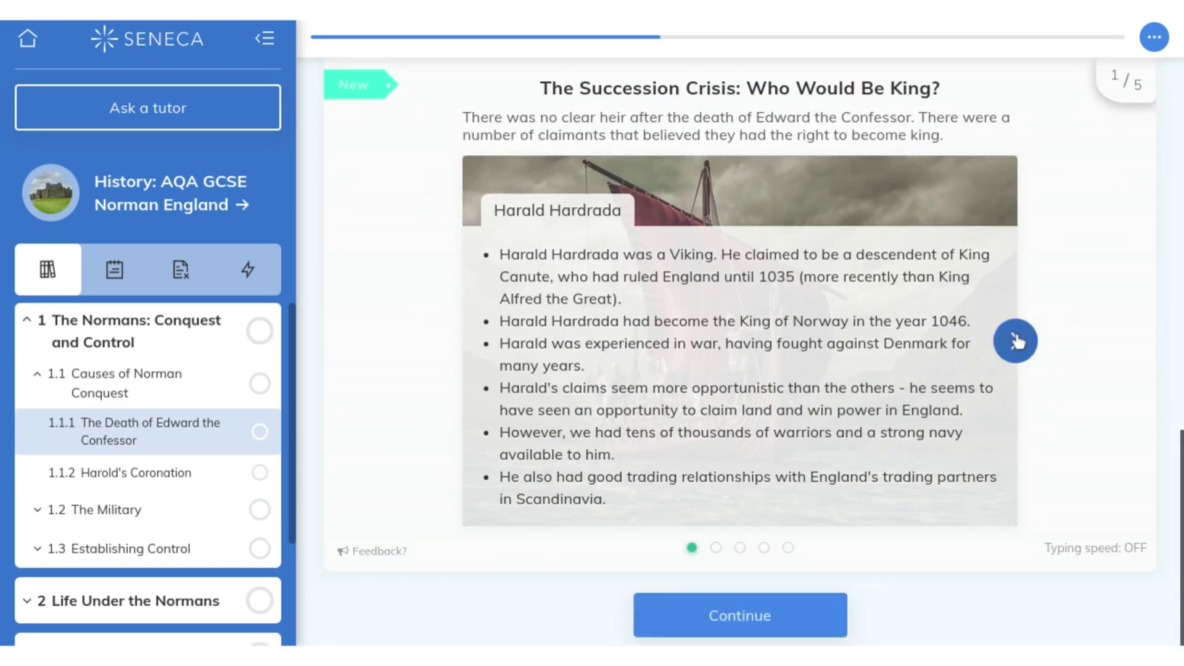
{"action": "left_click", "coordinate": [1015, 341]}
{"action": "left_click", "coordinate": [1015, 341]}
{"action": "left_click", "coordinate": [1015, 341]}
{"action": "left_click", "coordinate": [1015, 341]}
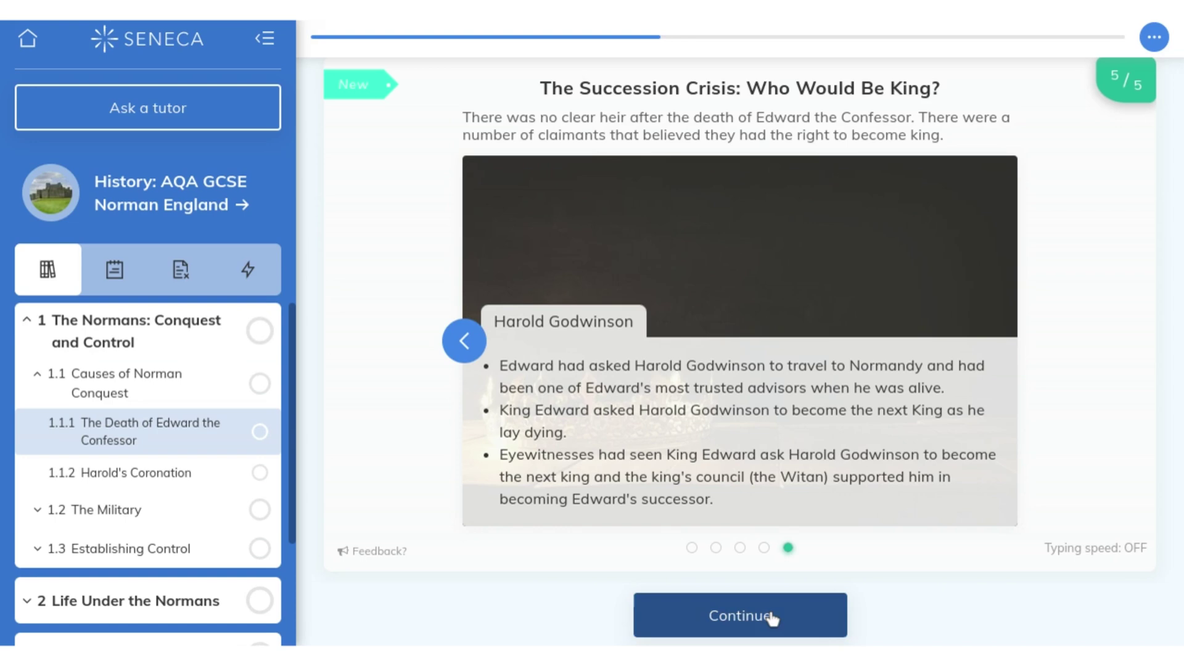
{"action": "left_click", "coordinate": [777, 617]}
{"action": "left_click", "coordinate": [796, 614]}
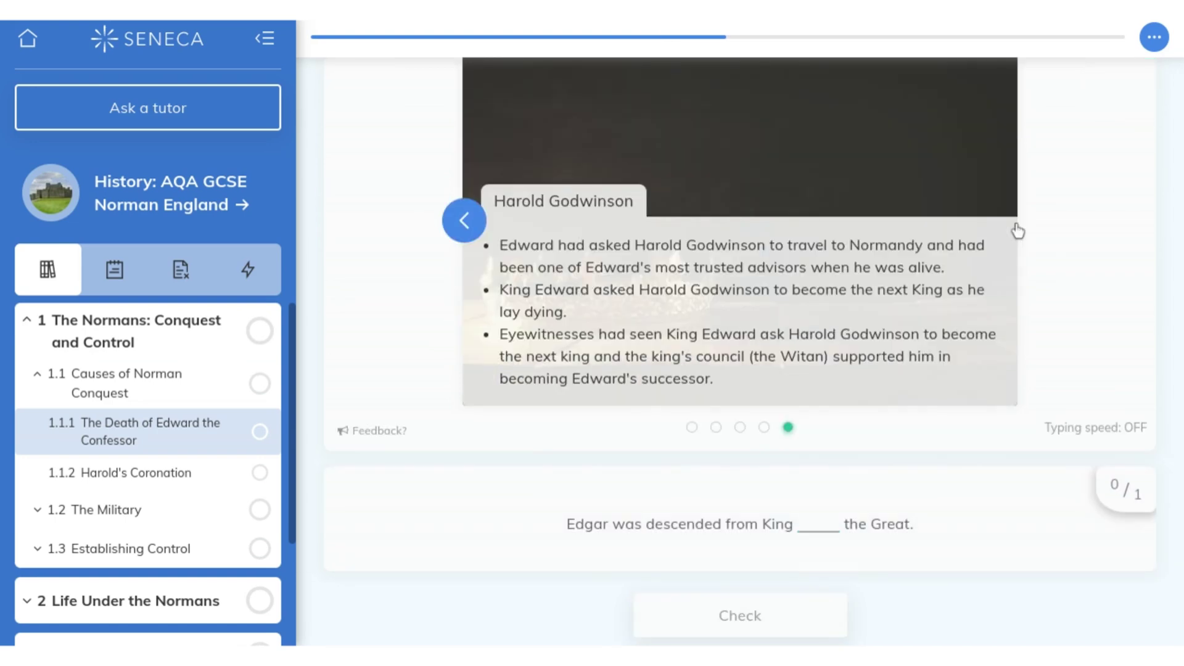
{"action": "left_click", "coordinate": [833, 532]}
{"action": "type", "text": "Alfred"}
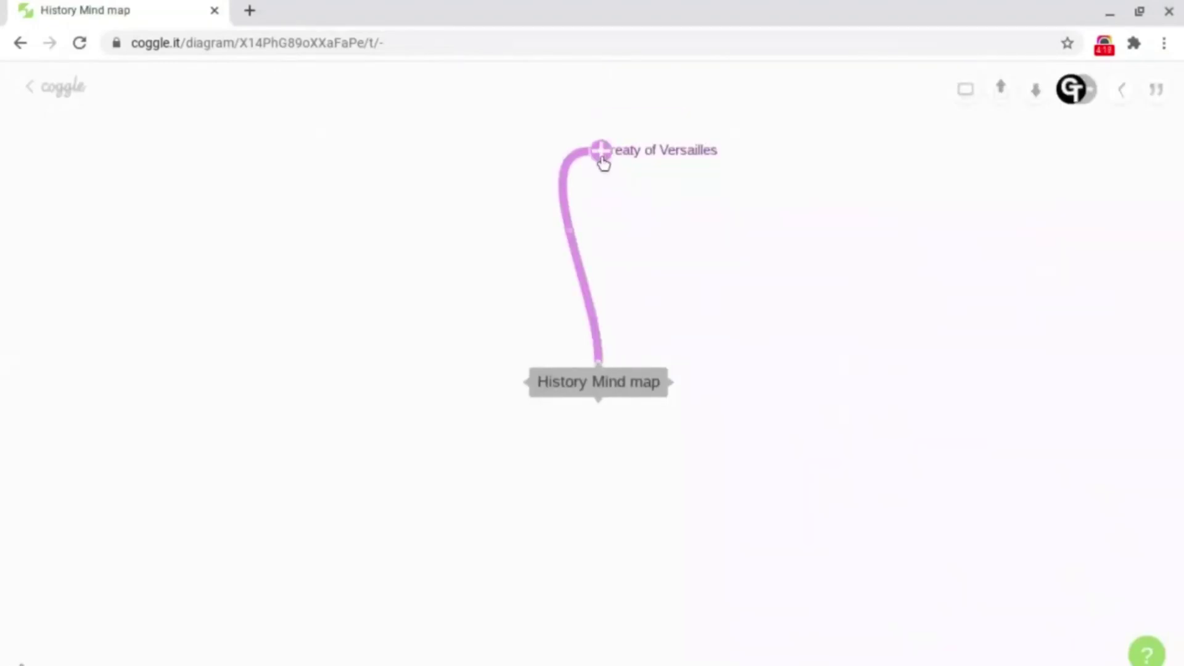
Add an empty child branch to Treaty of Versailles, drag it around the History root, and open Share.
{"action": "left_click", "coordinate": [602, 155]}
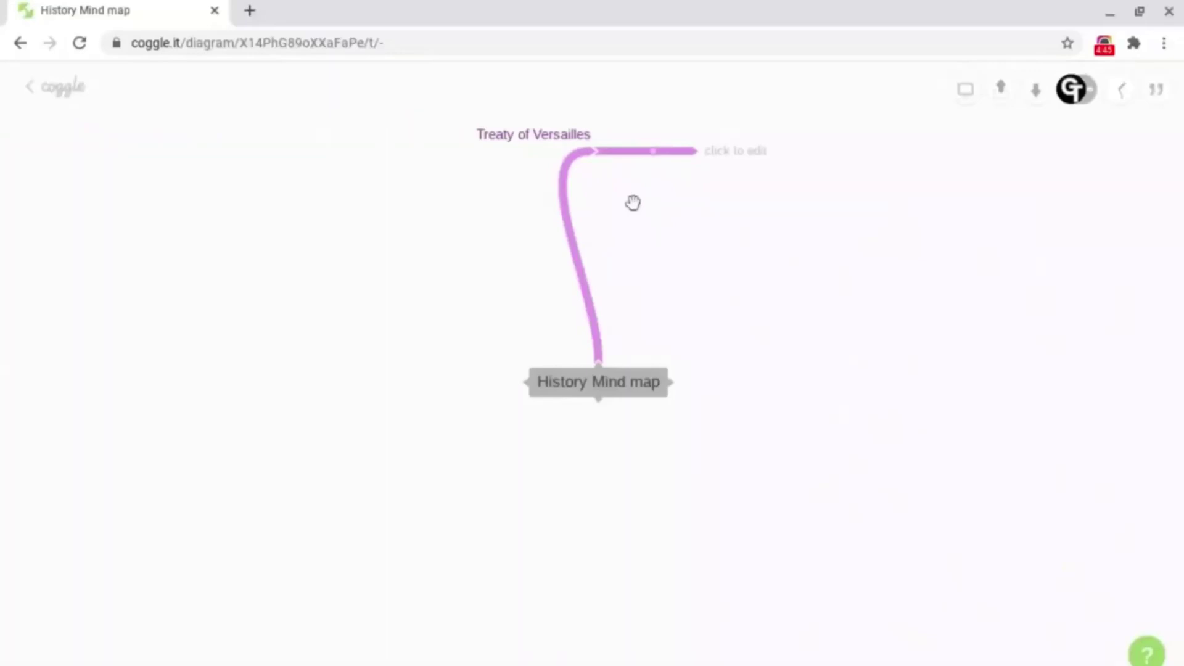
{"action": "left_click_drag", "start_coordinate": [527, 138], "coordinate": [728, 203]}
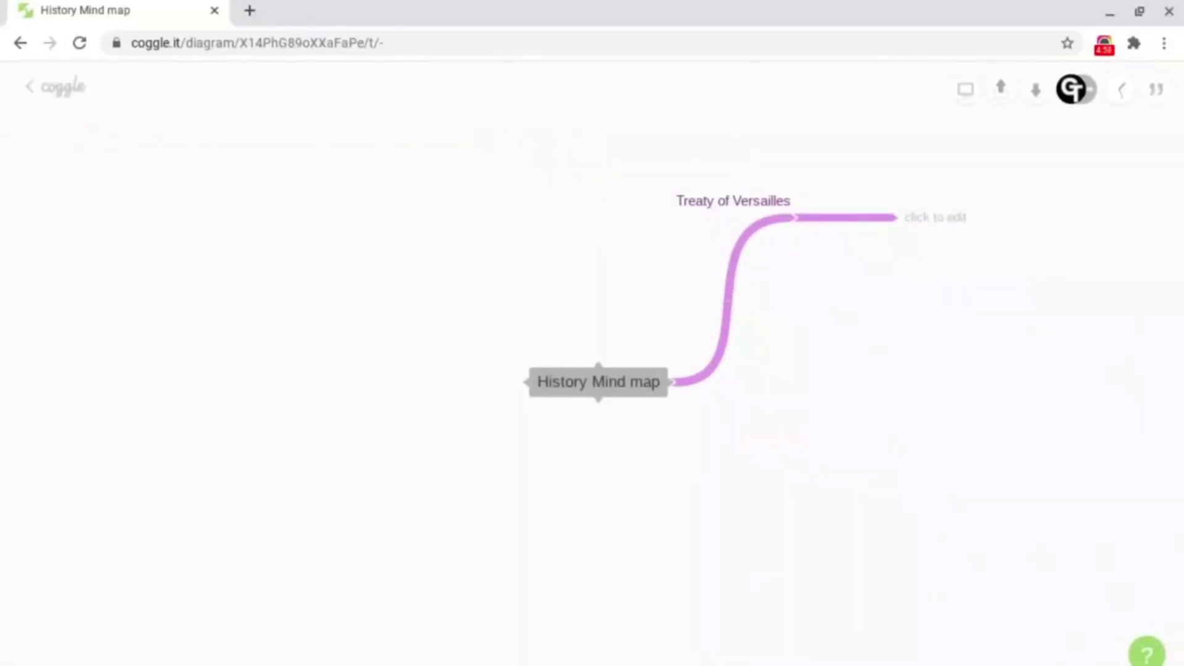
{"action": "left_click_drag", "start_coordinate": [676, 201], "coordinate": [720, 155]}
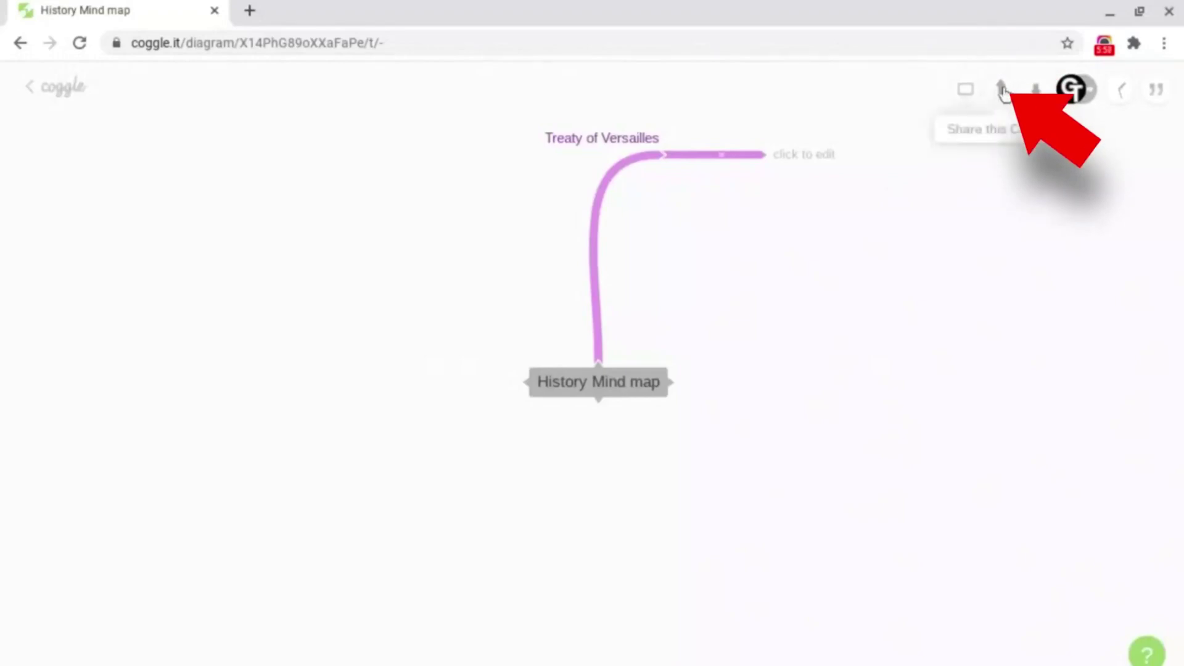
{"action": "left_click", "coordinate": [1002, 89]}
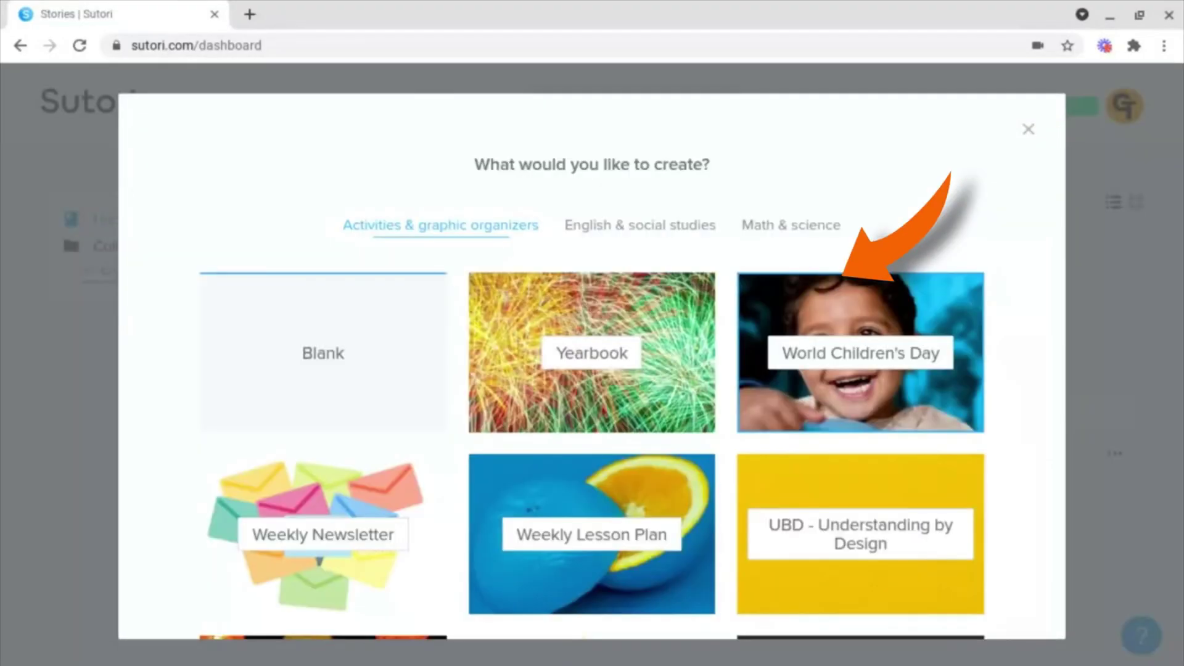
Create a blank Sutori story and swap its green cover for a pink-and-purple canyon photo.
{"action": "scroll", "coordinate": [784, 277], "scroll_direction": "down", "scroll_amount": 7}
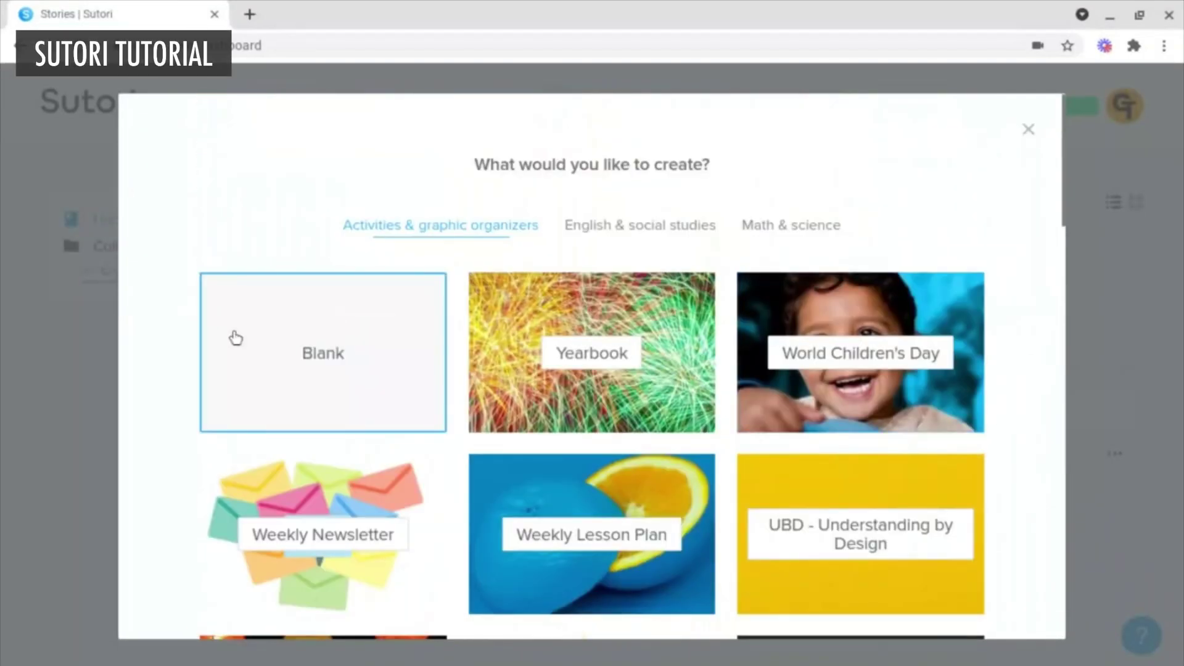
{"action": "left_click", "coordinate": [233, 335]}
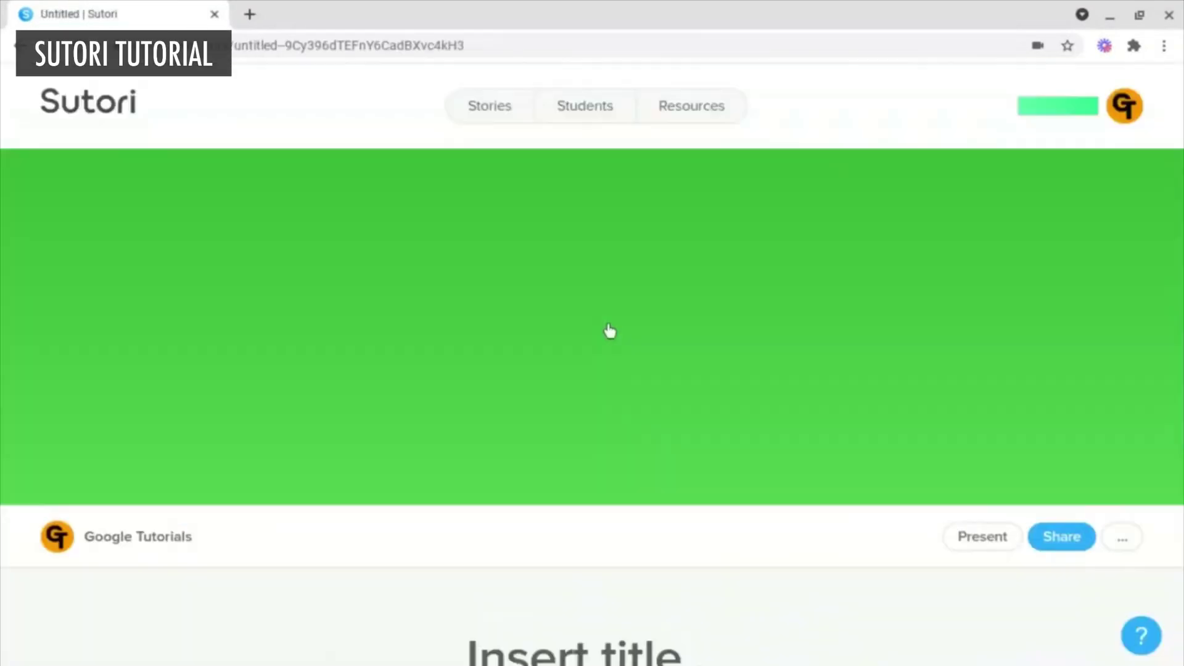
{"action": "scroll", "coordinate": [672, 457], "scroll_direction": "down", "scroll_amount": 4}
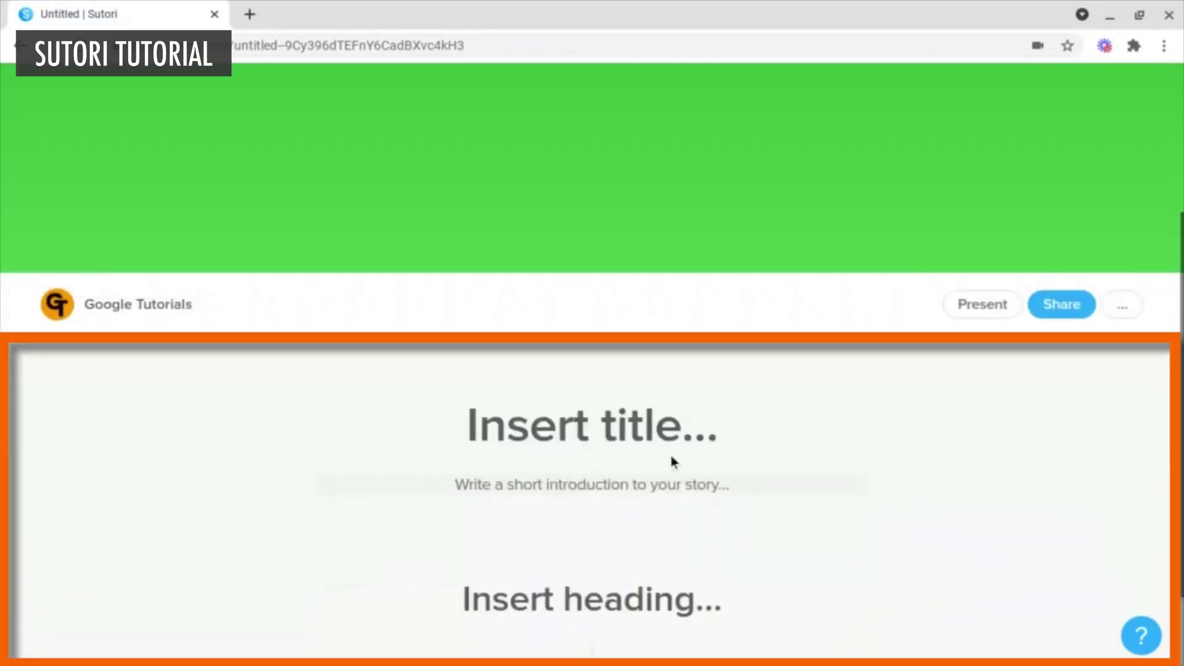
{"action": "scroll", "coordinate": [590, 364], "scroll_direction": "up", "scroll_amount": 4}
{"action": "mouse_move", "coordinate": [585, 366]}
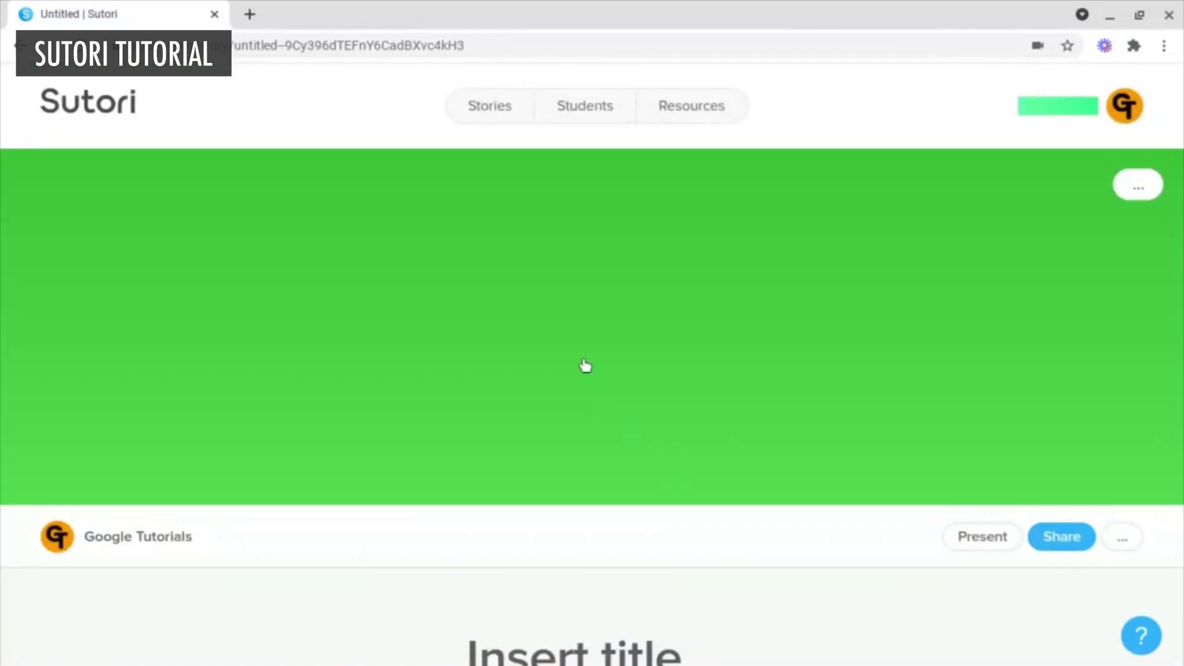
{"action": "left_click", "coordinate": [1139, 186]}
{"action": "left_click", "coordinate": [1142, 233]}
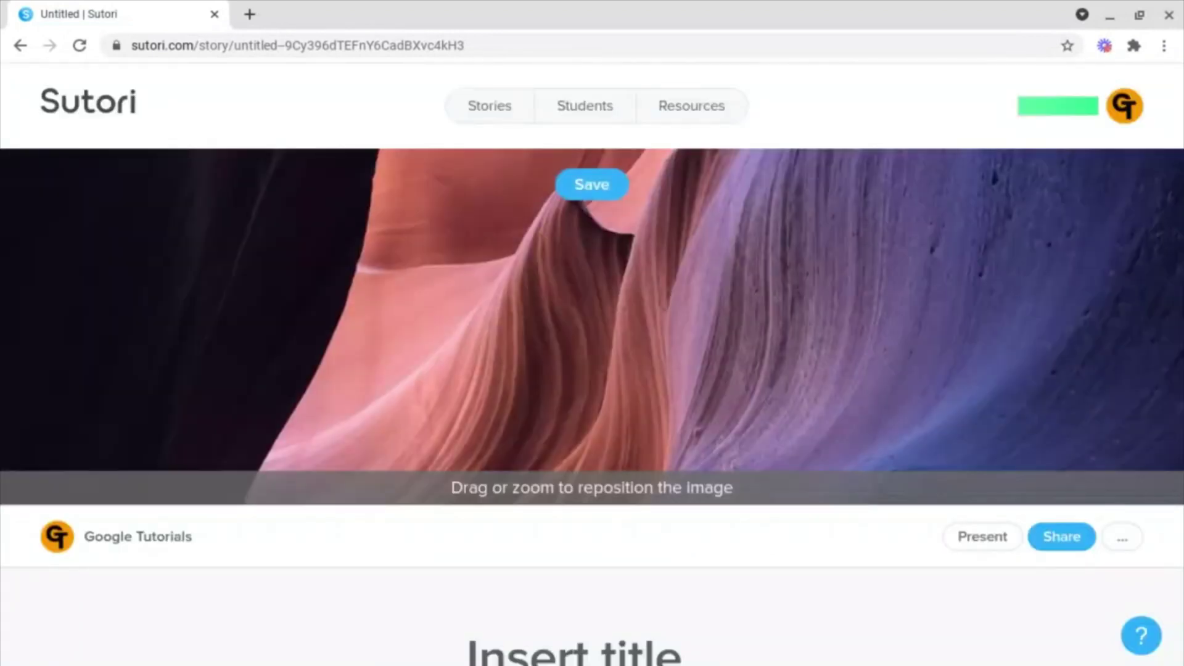
{"action": "left_click", "coordinate": [601, 188]}
{"action": "scroll", "coordinate": [997, 608], "scroll_direction": "down", "scroll_amount": 5}
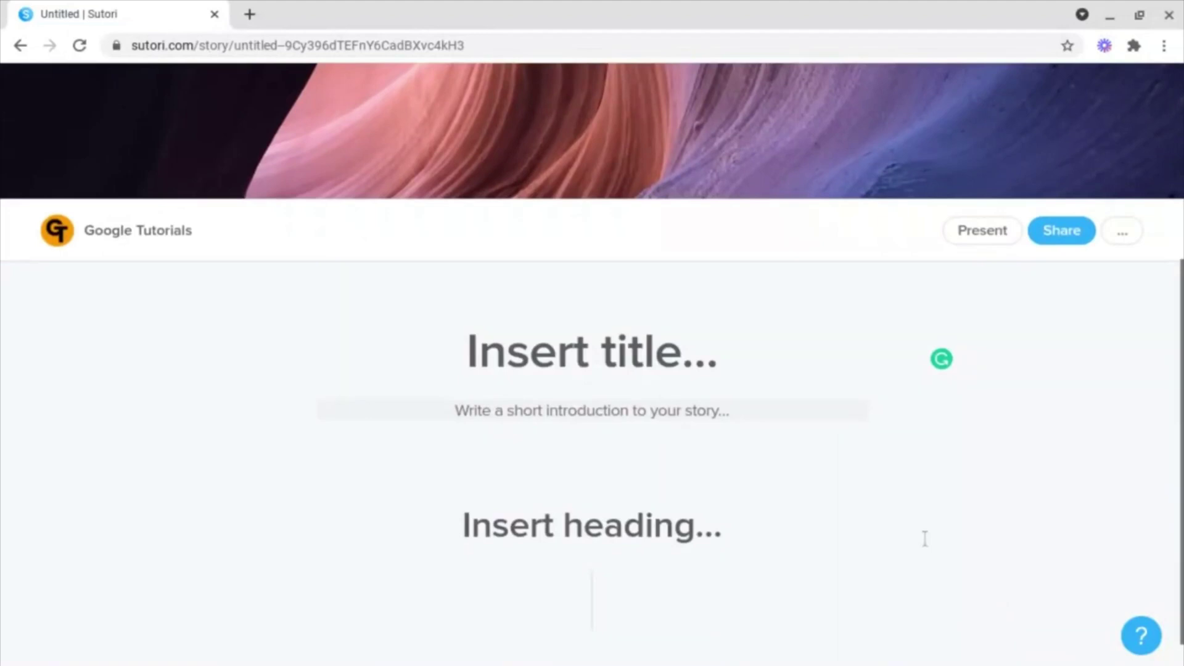
Title the story 'Google Tutorials Timeline' and name the first heading 'Heading 1'.
{"action": "left_click", "coordinate": [770, 364]}
{"action": "type", "text": "Google Tutorials Timeline"}
{"action": "mouse_move", "coordinate": [603, 399]}
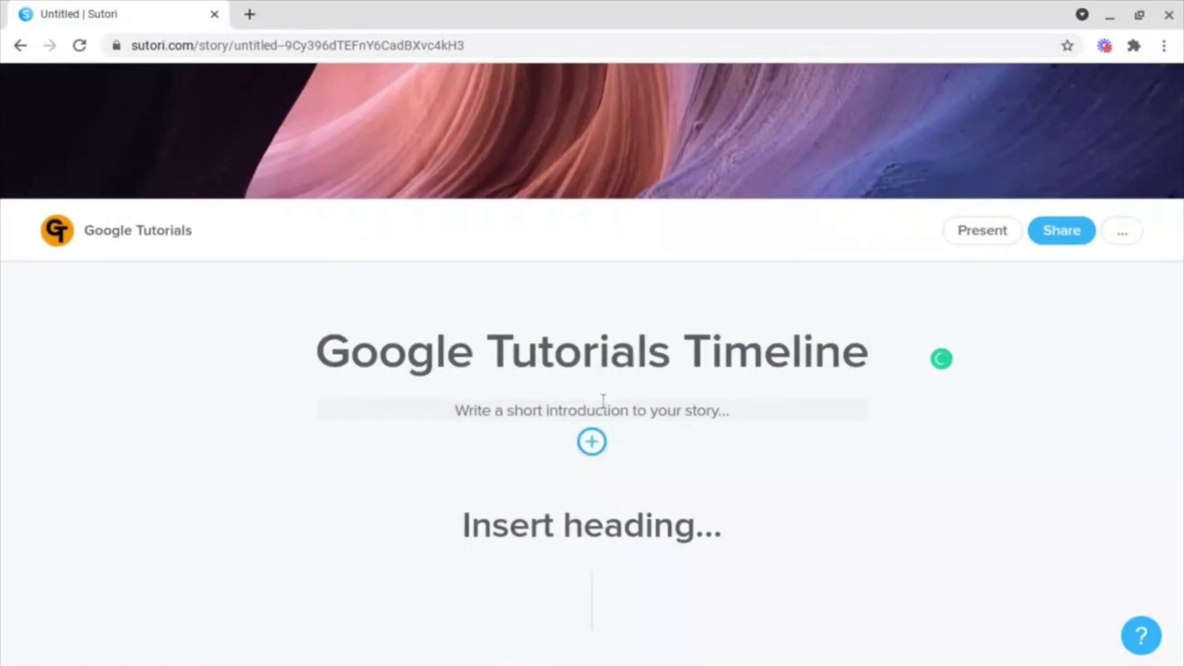
{"action": "scroll", "coordinate": [609, 434], "scroll_direction": "down", "scroll_amount": 1}
{"action": "left_click", "coordinate": [616, 489]}
{"action": "type", "text": "Heading 1"}
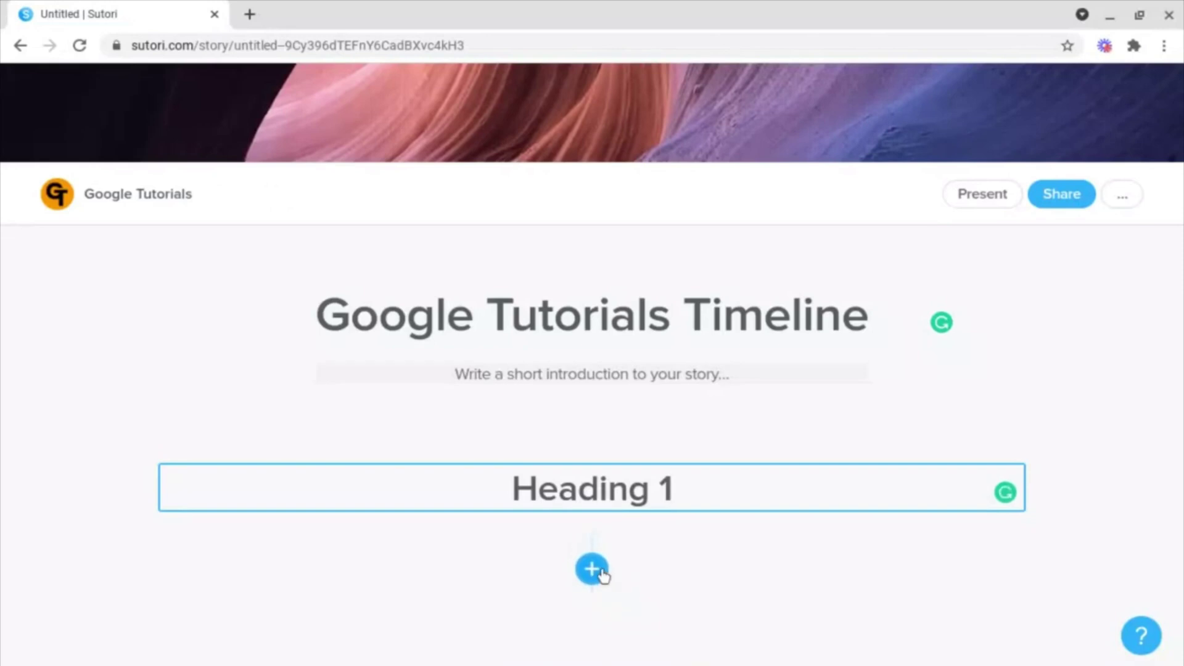
Add a text block under the heading and colour it green.
{"action": "left_click", "coordinate": [600, 573]}
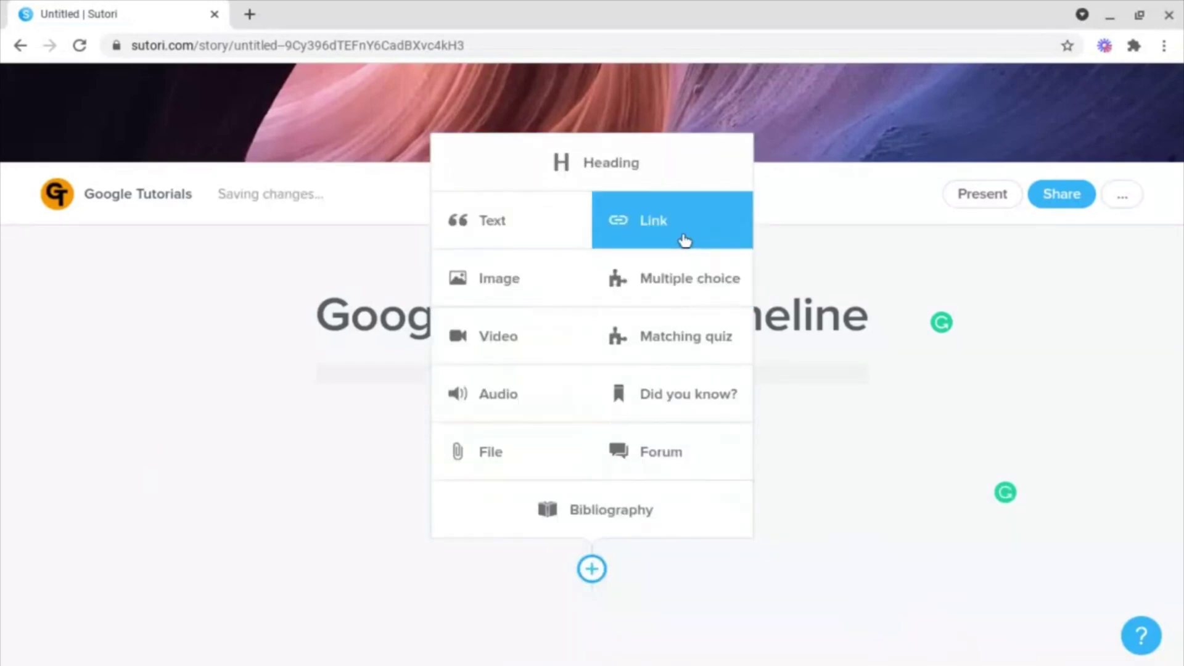
{"action": "left_click", "coordinate": [488, 222]}
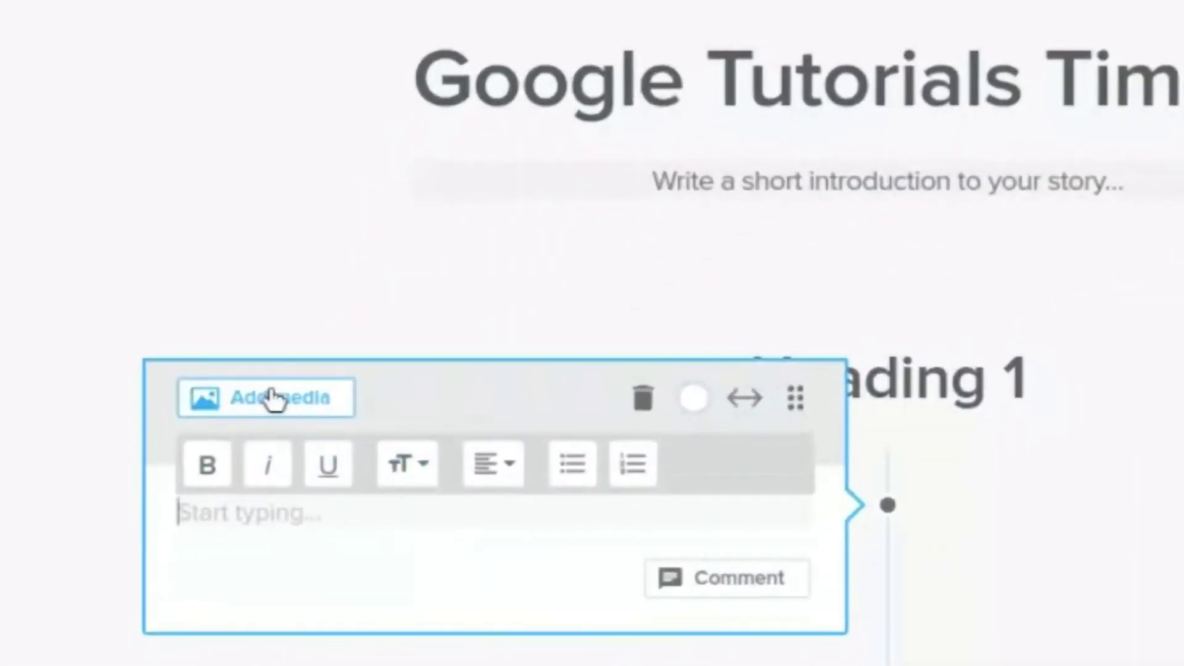
{"action": "left_click", "coordinate": [687, 412]}
{"action": "left_click", "coordinate": [870, 327]}
{"action": "left_click", "coordinate": [635, 327]}
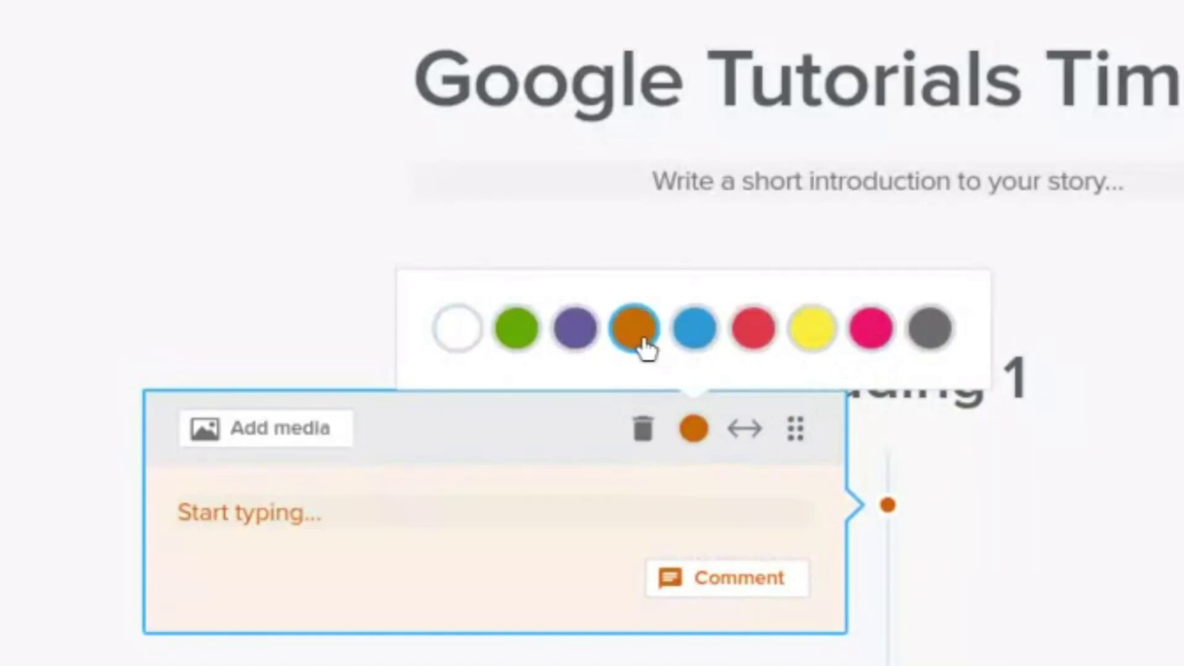
{"action": "left_click", "coordinate": [580, 336]}
{"action": "left_click", "coordinate": [521, 336]}
Add a link block for embedding a YouTube video about remote learning.
{"action": "left_click", "coordinate": [592, 561]}
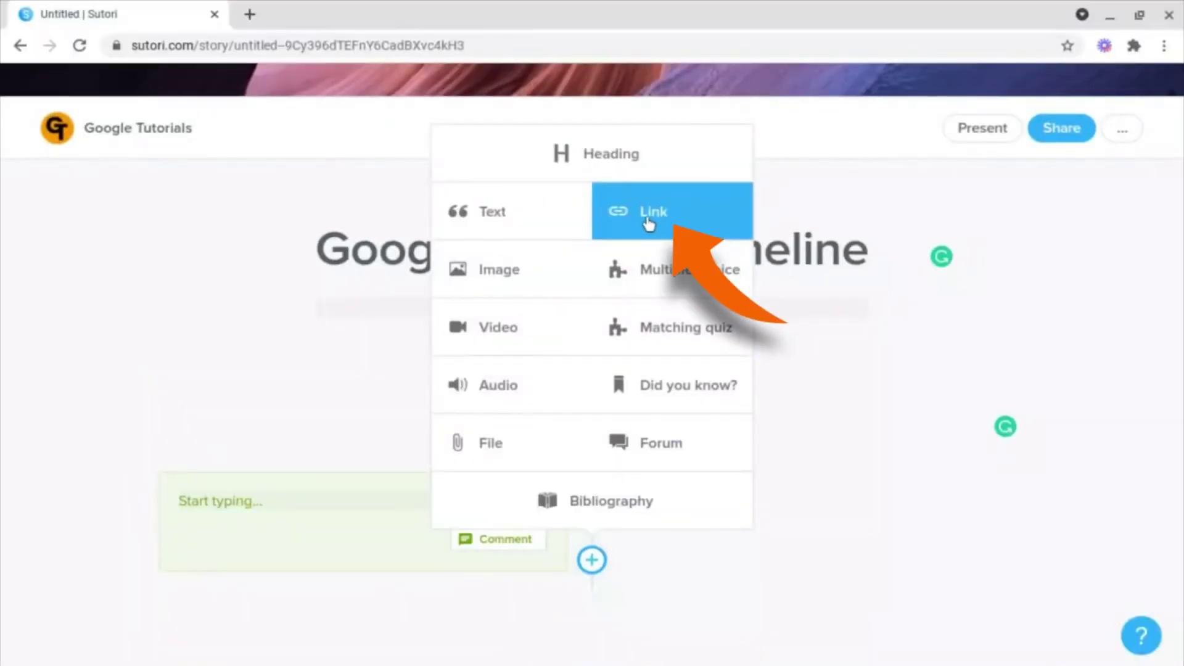
{"action": "left_click", "coordinate": [649, 219]}
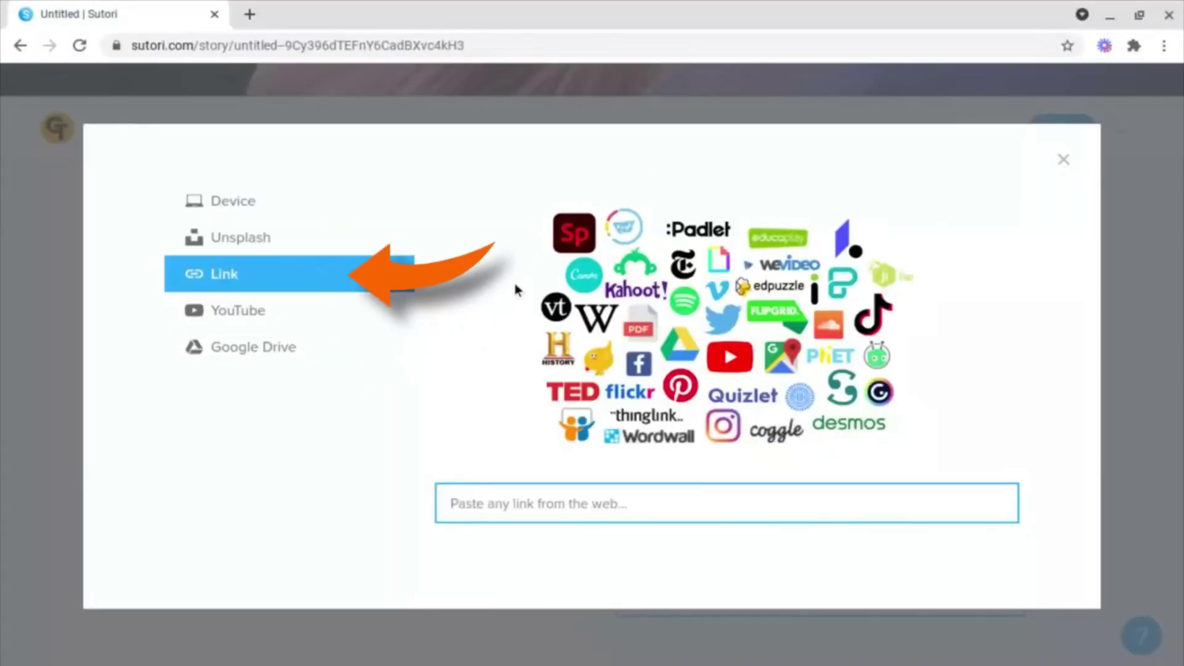
{"action": "left_click", "coordinate": [305, 314]}
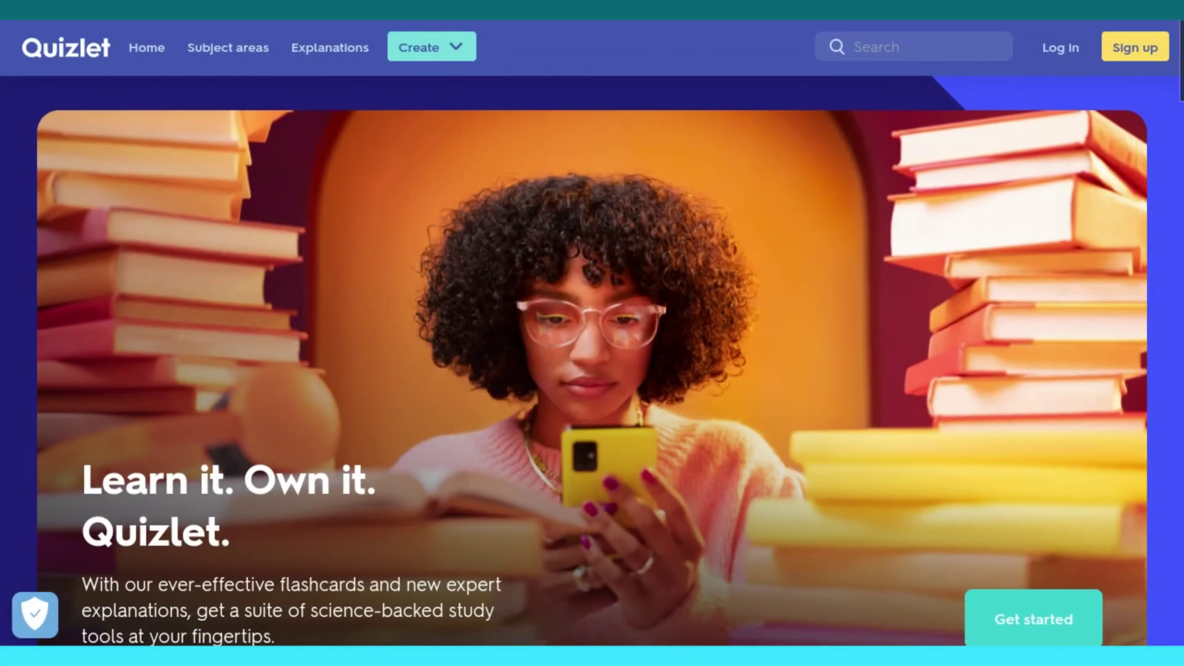
Browse Quizlet's Subject areas to the GCSE (9-1) Maths AQA Place value Foundation flashcard set.
{"action": "scroll", "coordinate": [592, 361], "scroll_direction": "down", "scroll_amount": 10}
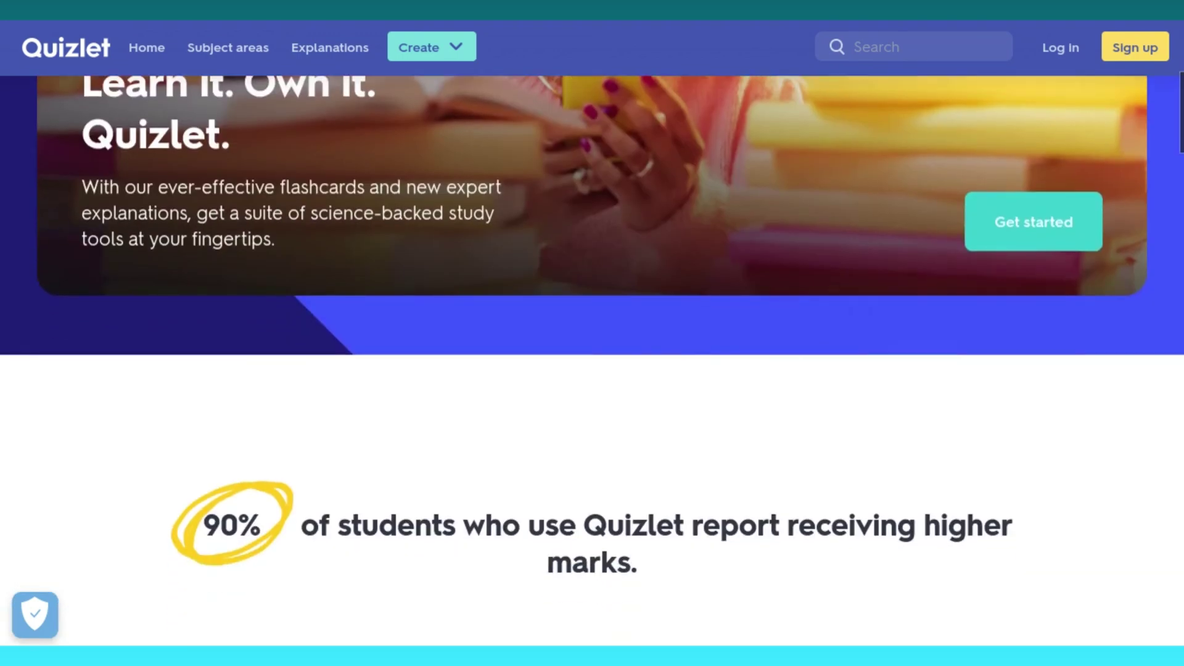
{"action": "scroll", "coordinate": [592, 361], "scroll_direction": "down", "scroll_amount": 8}
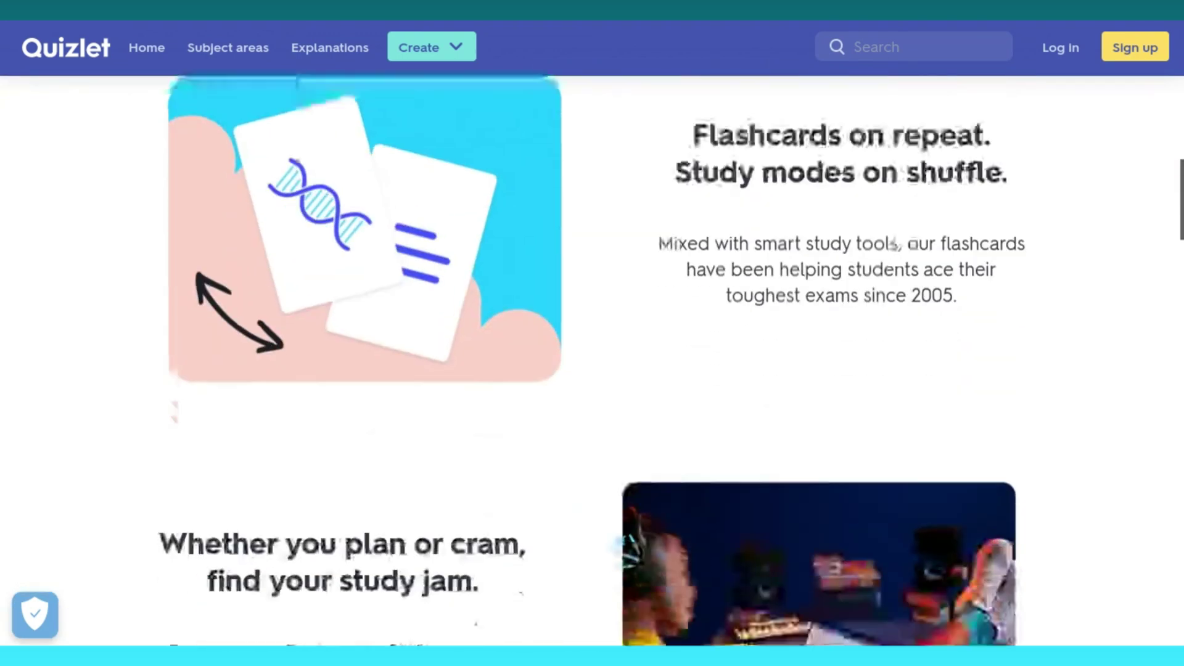
{"action": "scroll", "coordinate": [253, 138], "scroll_direction": "up", "scroll_amount": 20}
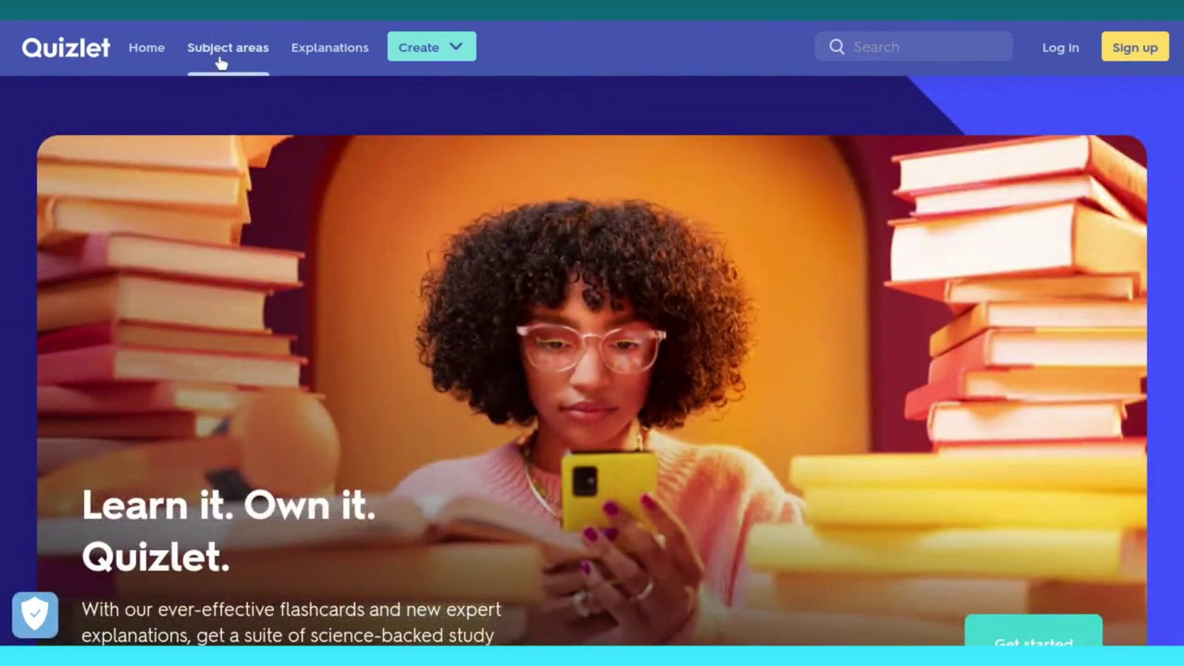
{"action": "left_click", "coordinate": [219, 59]}
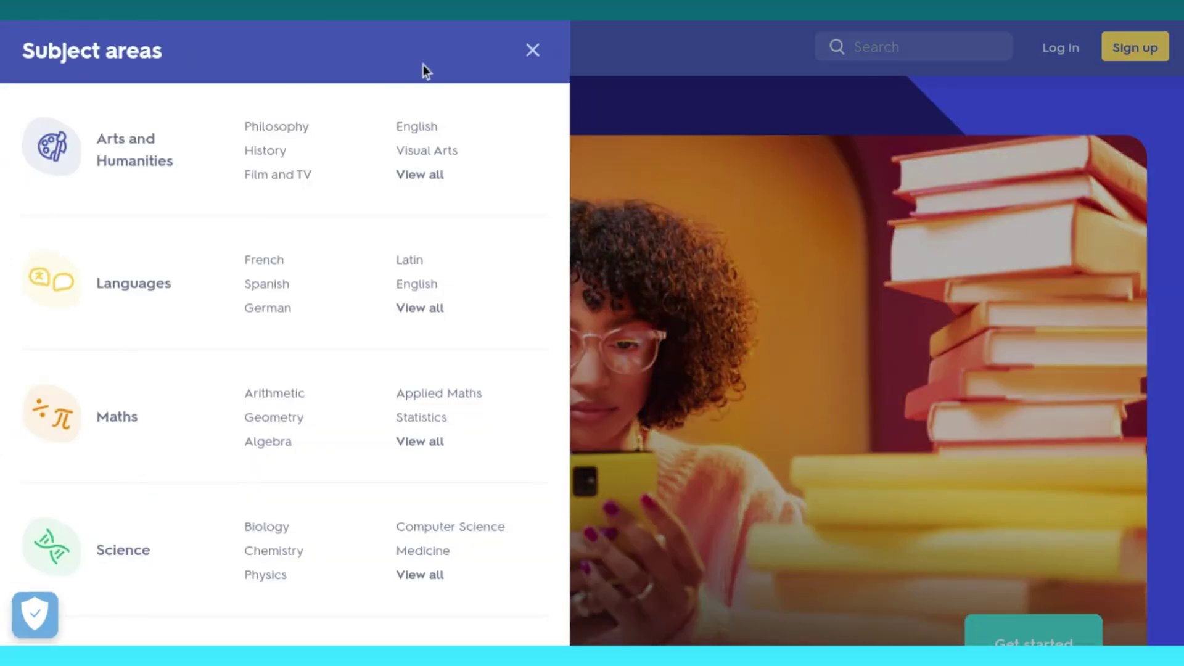
{"action": "scroll", "coordinate": [509, 94], "scroll_direction": "down", "scroll_amount": 3}
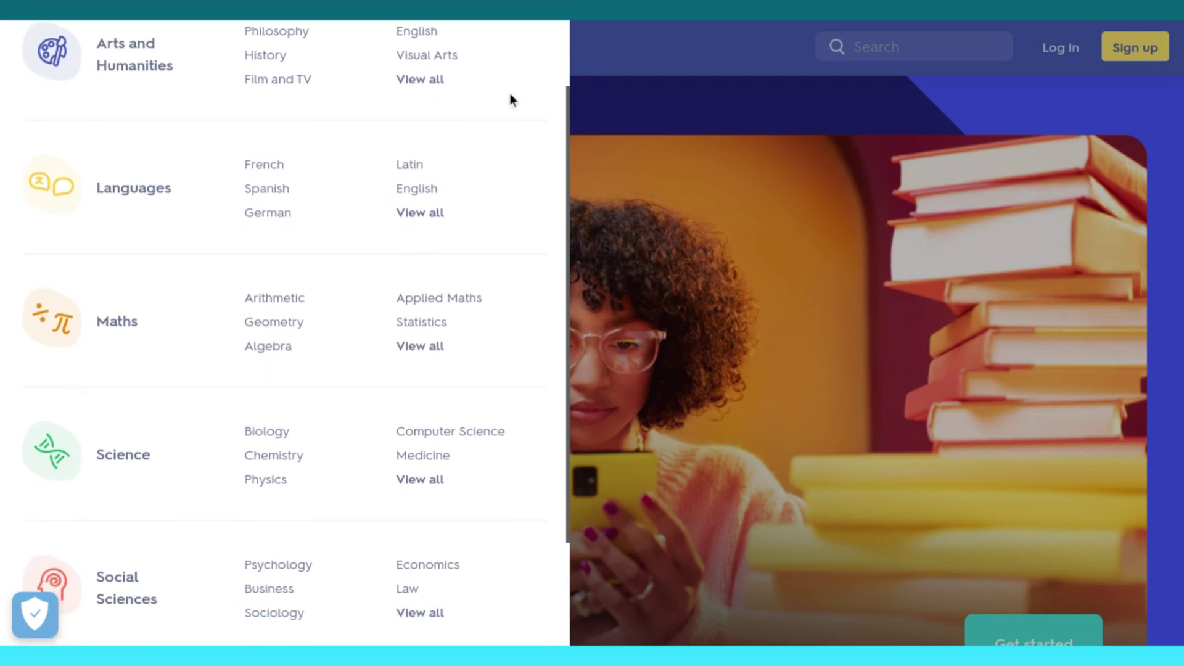
{"action": "scroll", "coordinate": [284, 333], "scroll_direction": "down", "scroll_amount": 2}
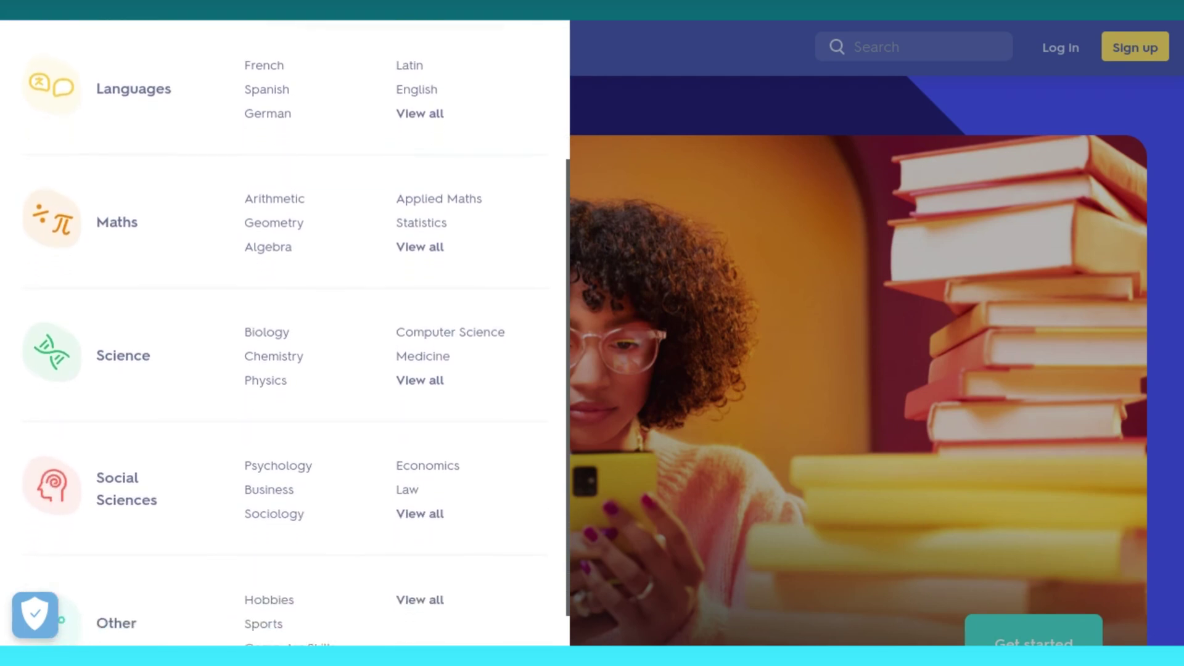
{"action": "scroll", "coordinate": [284, 333], "scroll_direction": "down", "scroll_amount": 1}
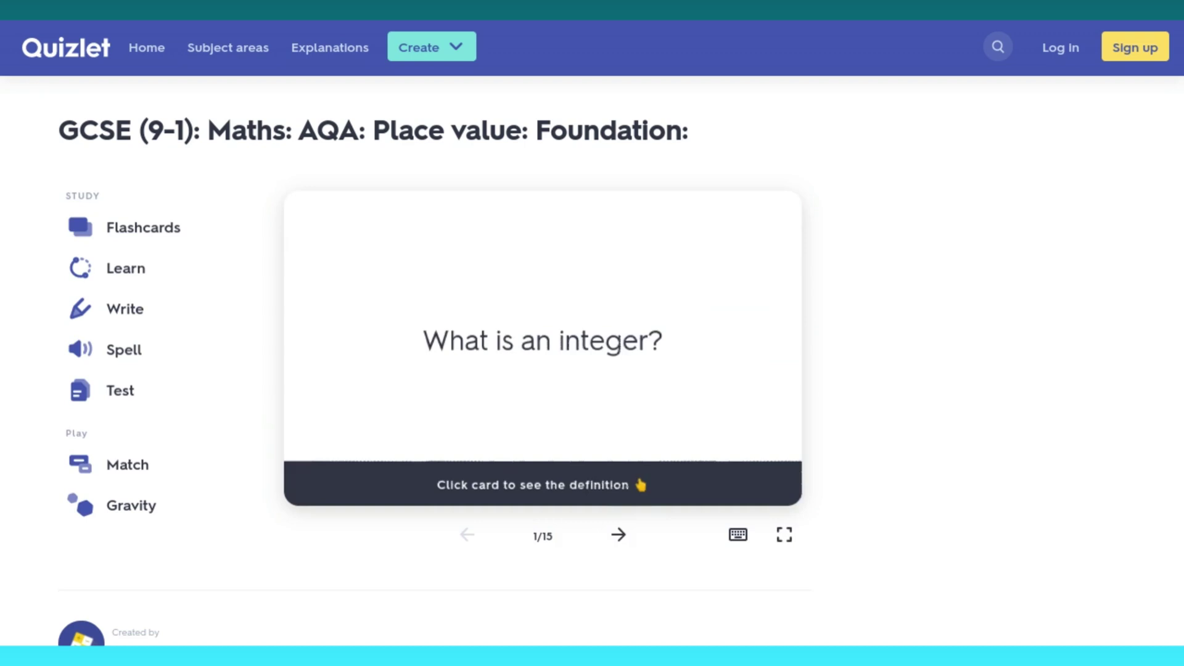
Flip the 'What is an integer?' card to show integers are all whole numbers and zero.
{"action": "key", "text": "space"}
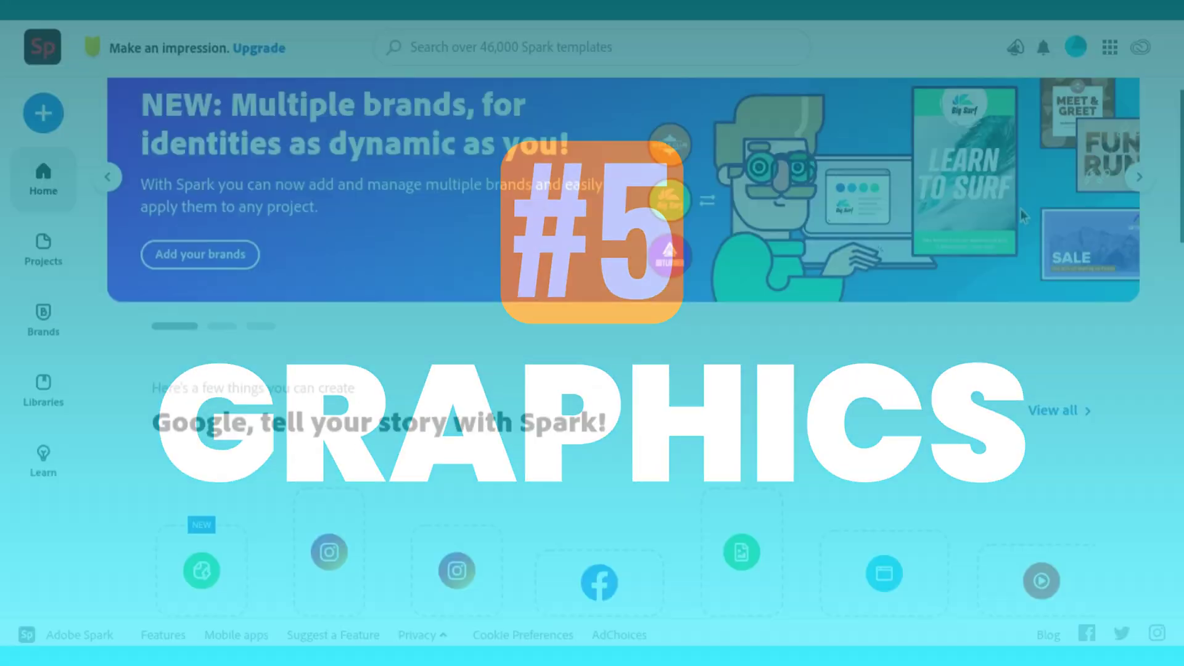
Scroll down the Adobe Spark template gallery to the Make it personal templates.
{"action": "scroll", "coordinate": [1039, 243], "scroll_direction": "down", "scroll_amount": 3}
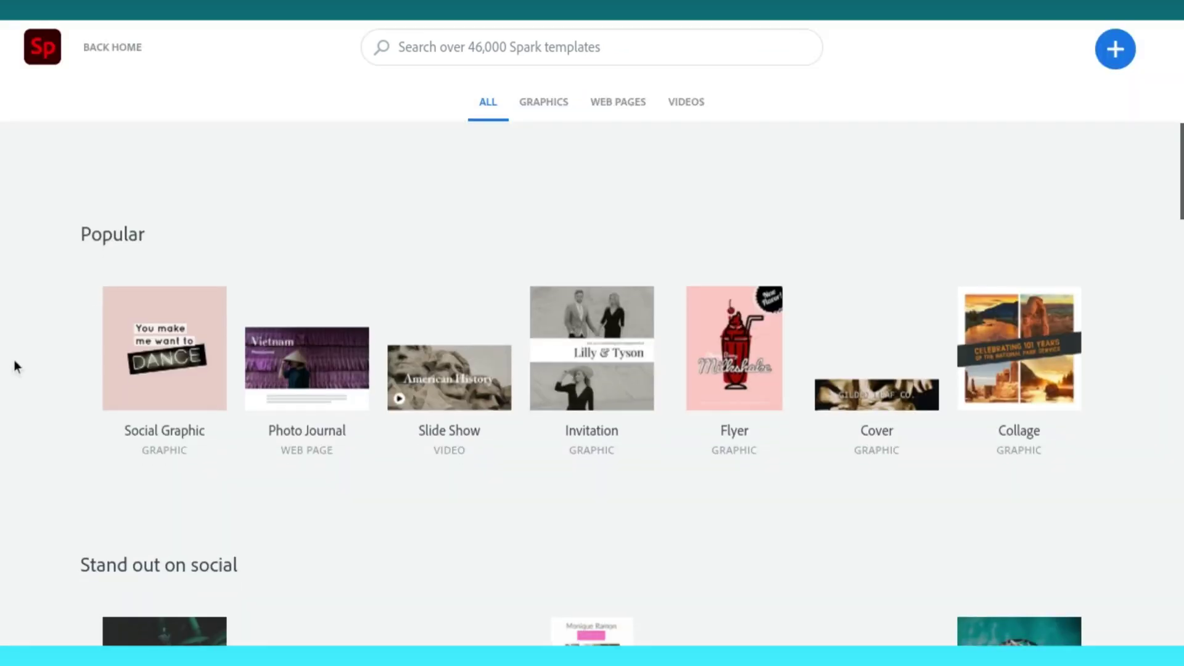
{"action": "scroll", "coordinate": [15, 366], "scroll_direction": "down", "scroll_amount": 4}
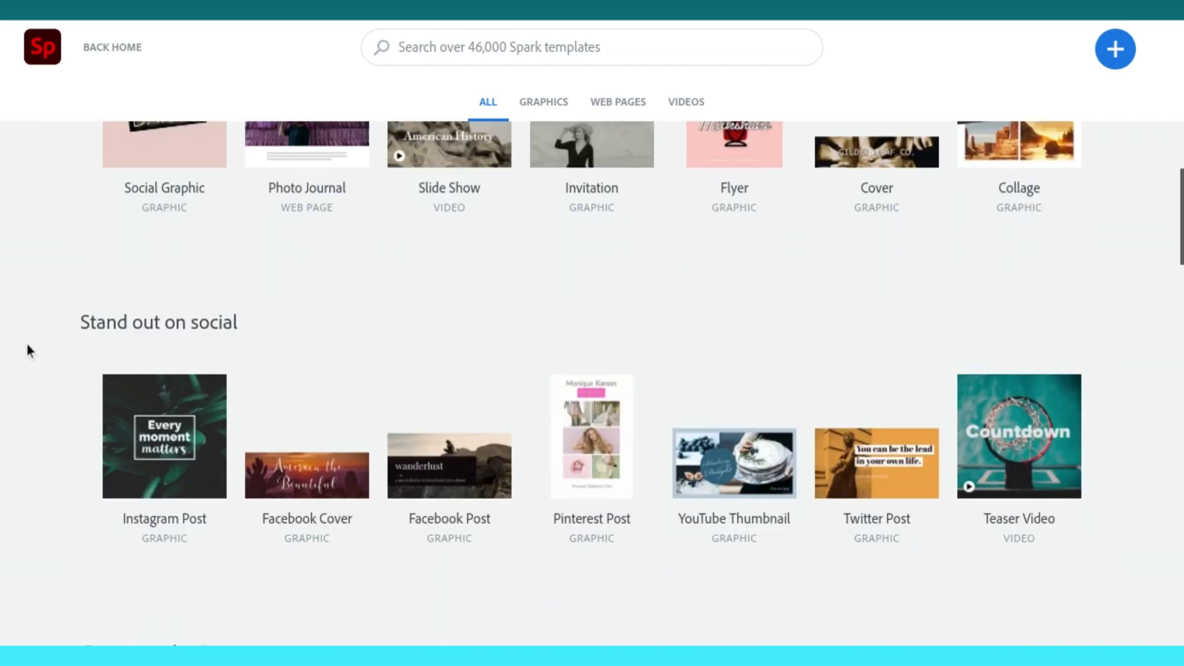
{"action": "scroll", "coordinate": [27, 351], "scroll_direction": "down", "scroll_amount": 6}
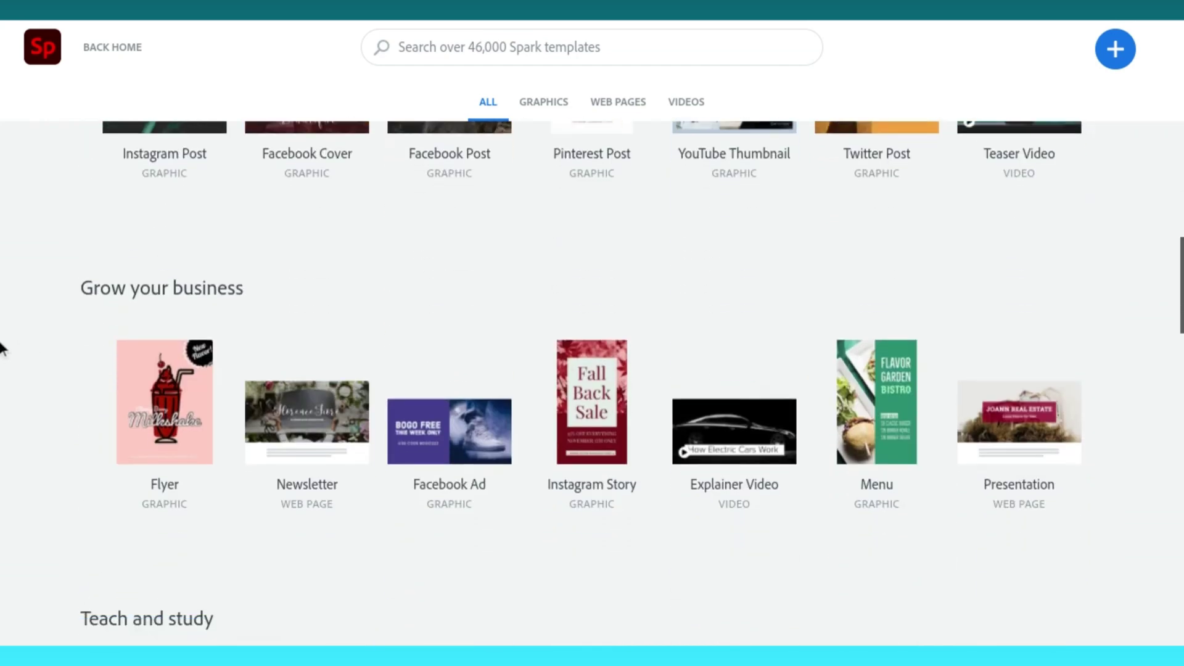
{"action": "scroll", "coordinate": [2, 348], "scroll_direction": "down", "scroll_amount": 9}
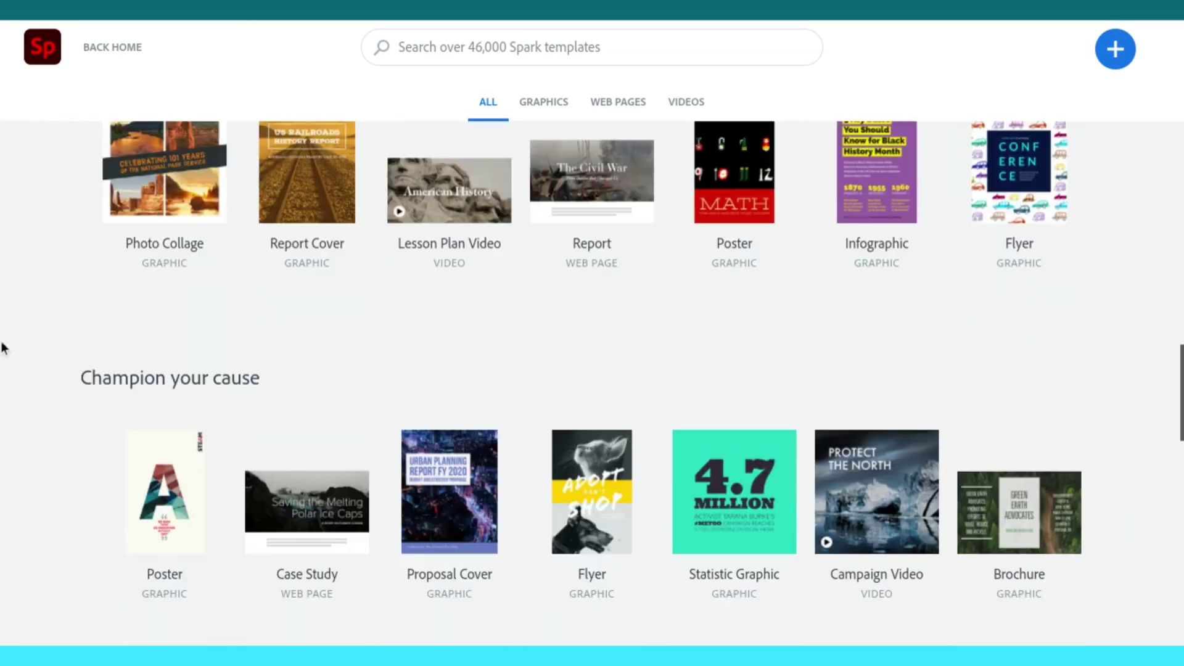
{"action": "scroll", "coordinate": [3, 349], "scroll_direction": "down", "scroll_amount": 8}
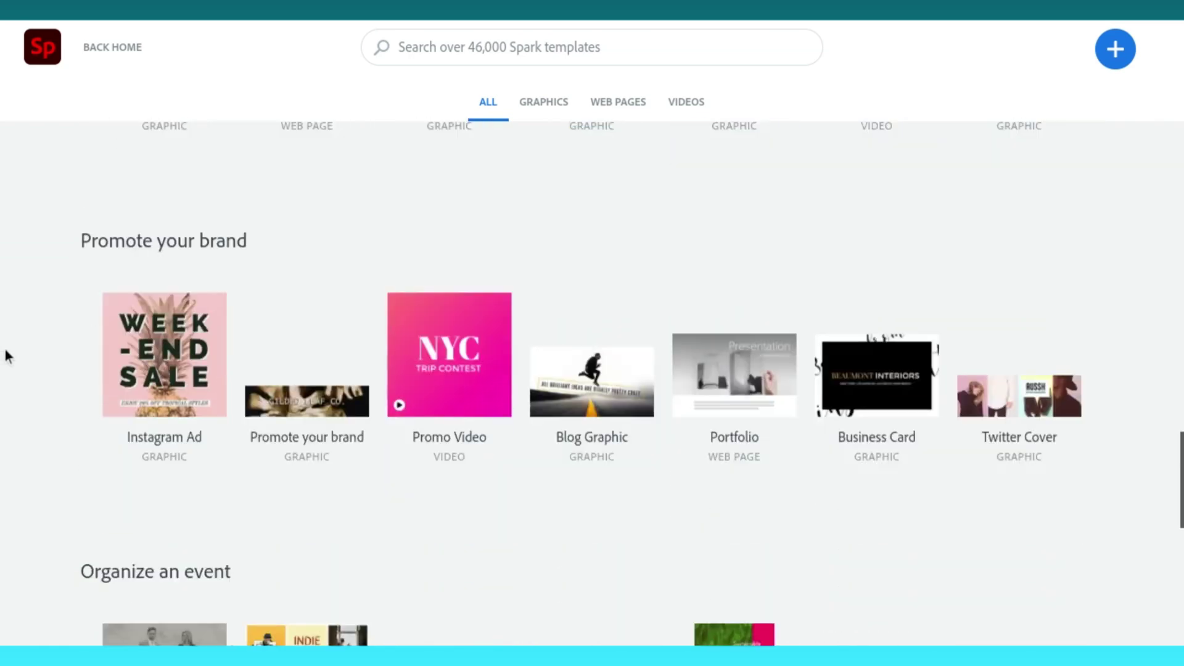
{"action": "scroll", "coordinate": [6, 356], "scroll_direction": "down", "scroll_amount": 10}
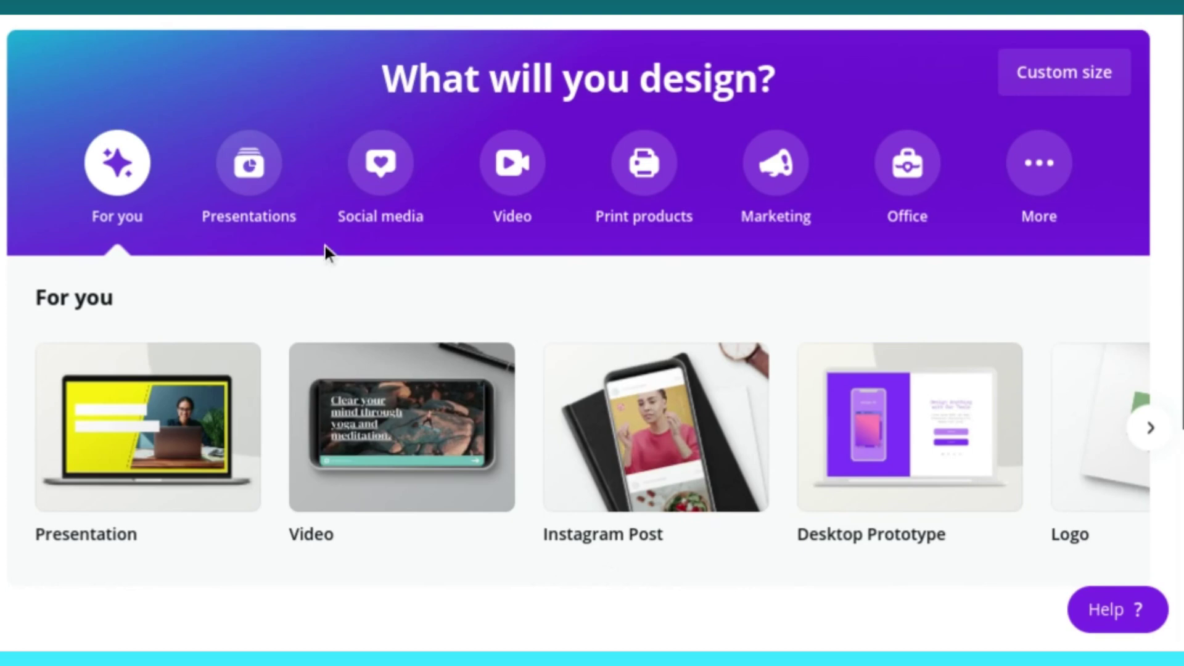
Browse Presentations, Social media and Video categories, then customise the Pink 3D Mockups Sales Pitch template.
{"action": "left_click", "coordinate": [248, 162]}
{"action": "left_click", "coordinate": [380, 163]}
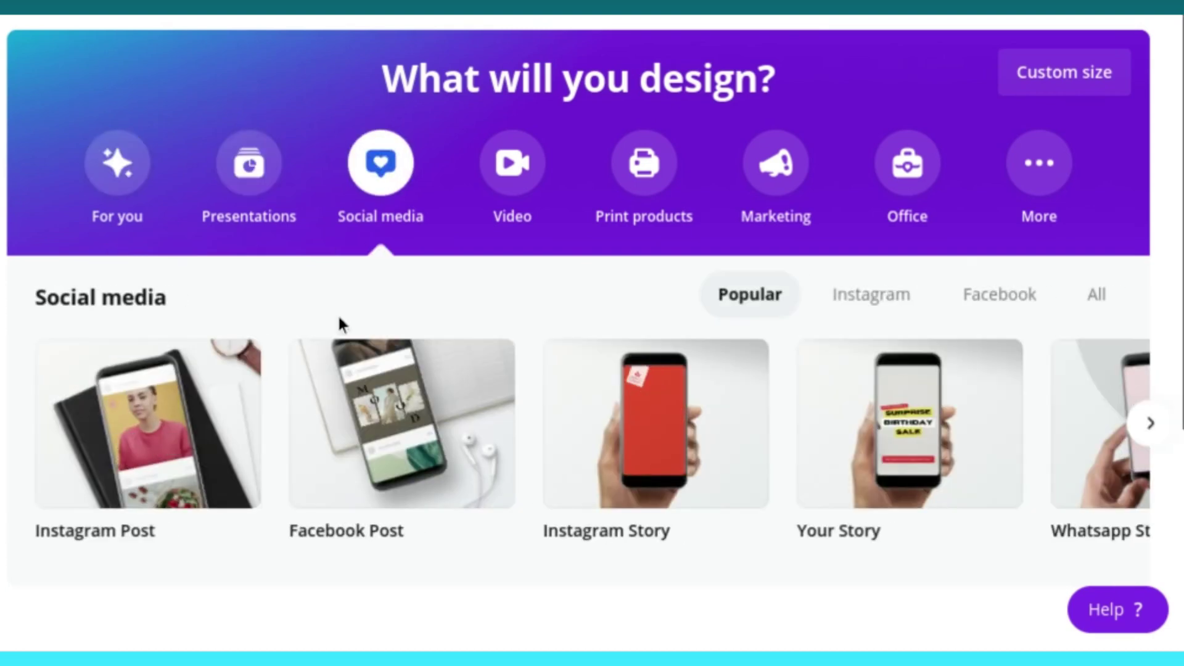
{"action": "scroll", "coordinate": [344, 468], "scroll_direction": "right", "scroll_amount": 5}
{"action": "scroll", "coordinate": [344, 431], "scroll_direction": "right", "scroll_amount": 15}
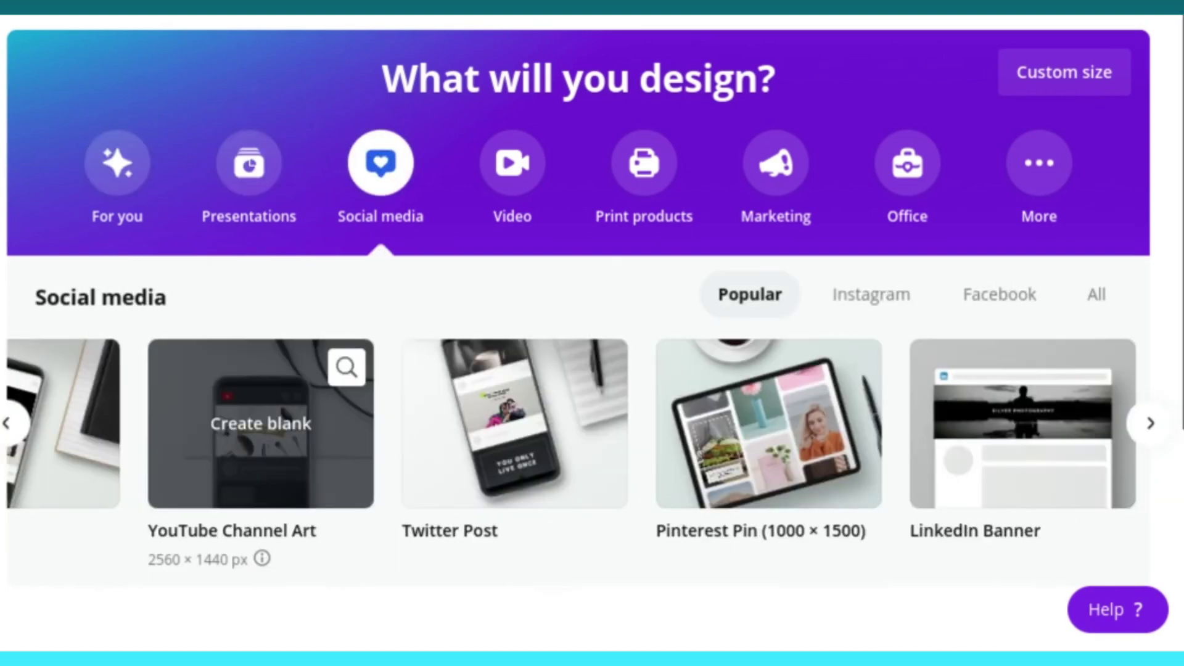
{"action": "left_click", "coordinate": [518, 168]}
{"action": "scroll", "coordinate": [362, 563], "scroll_direction": "right", "scroll_amount": 6}
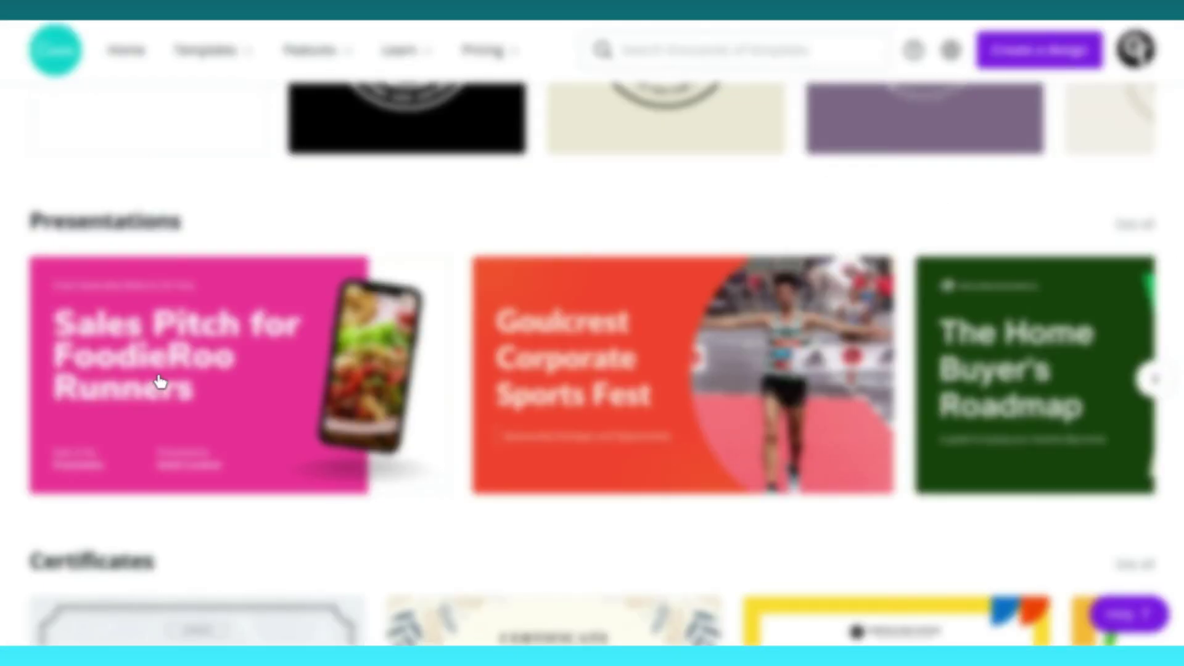
{"action": "left_click", "coordinate": [159, 382]}
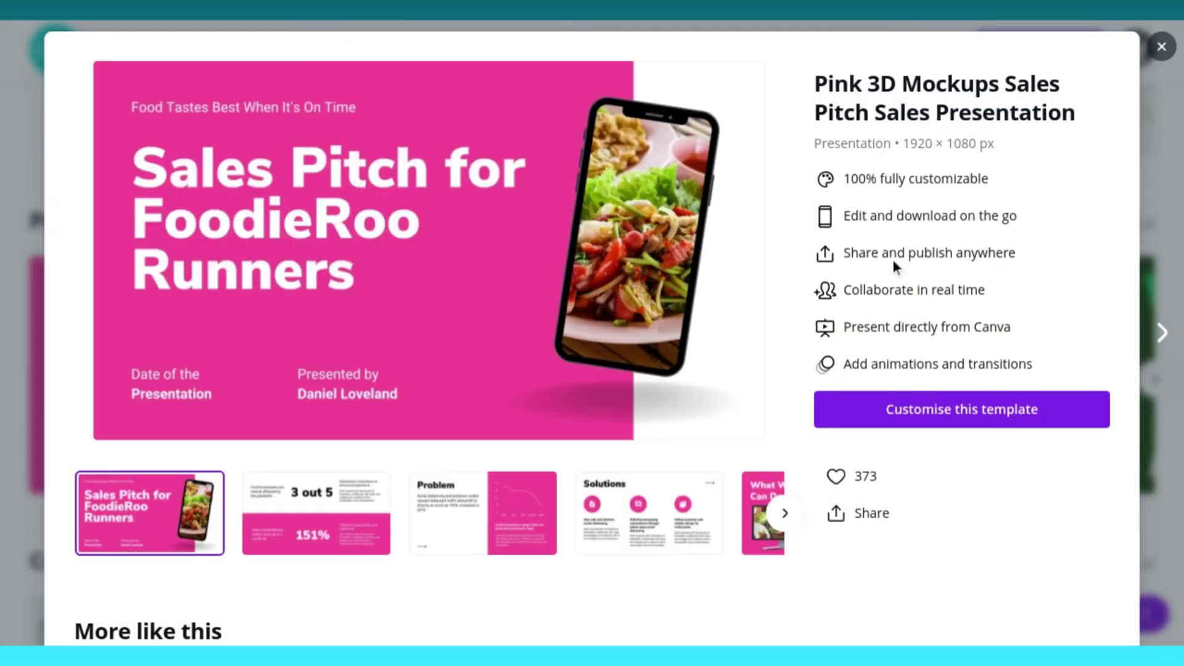
{"action": "left_click", "coordinate": [940, 405]}
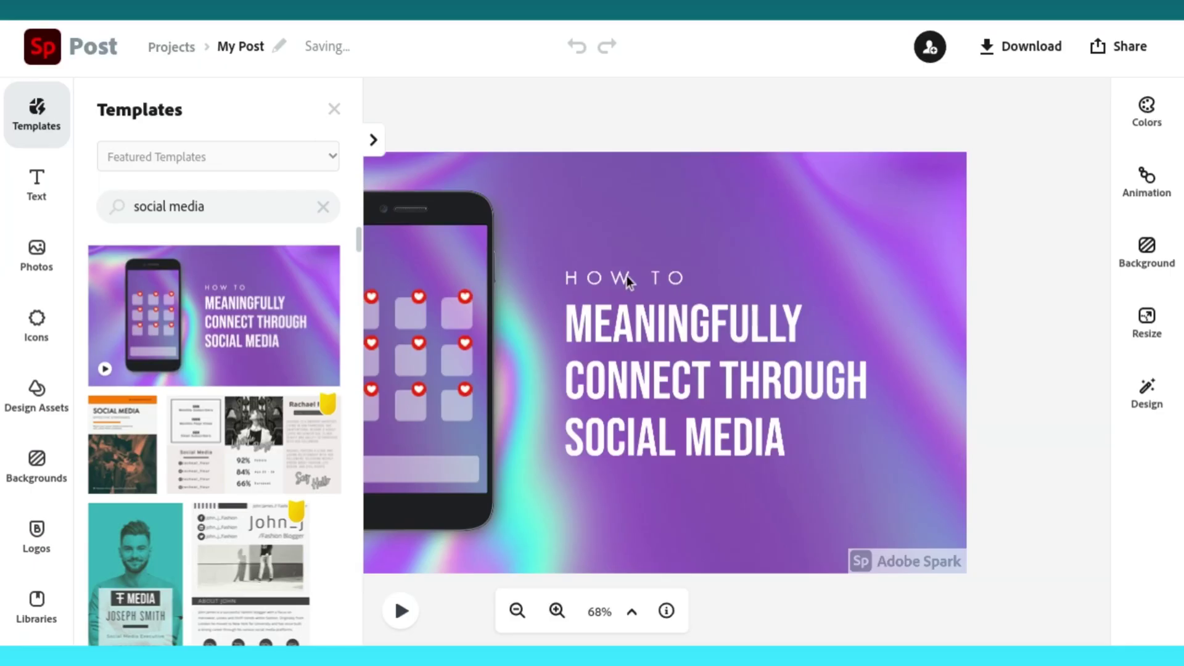
Change the headline to 'Use Social Media. The complete guide to getting started and growing.'.
{"action": "left_click", "coordinate": [629, 279]}
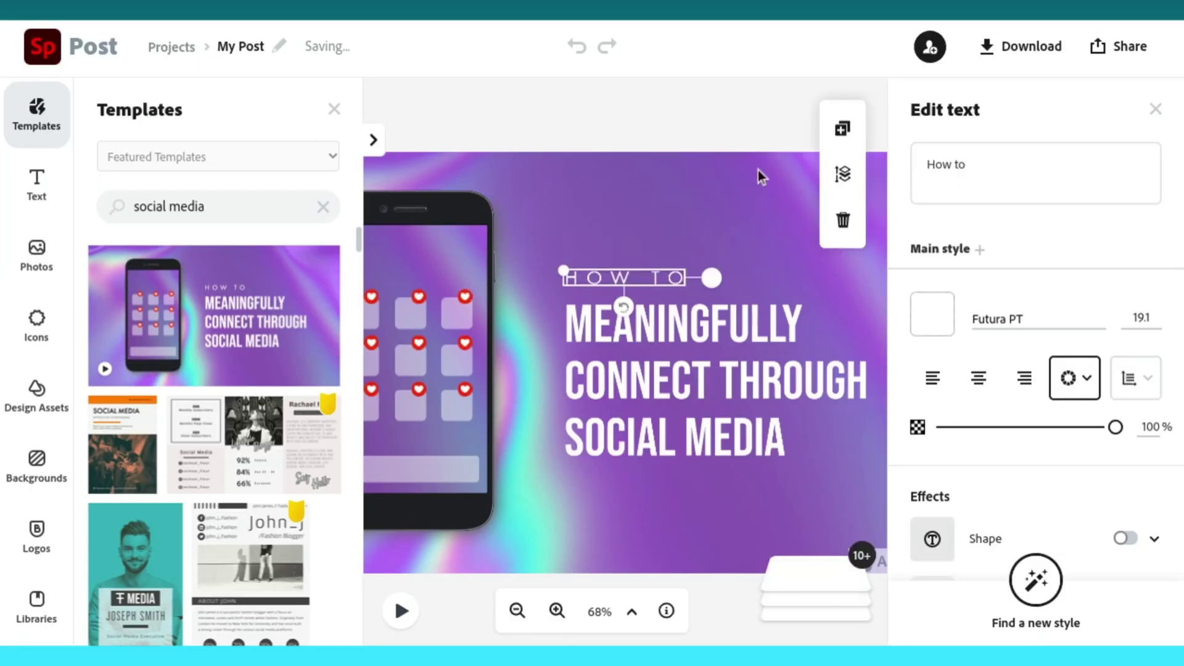
{"action": "left_click", "coordinate": [620, 412]}
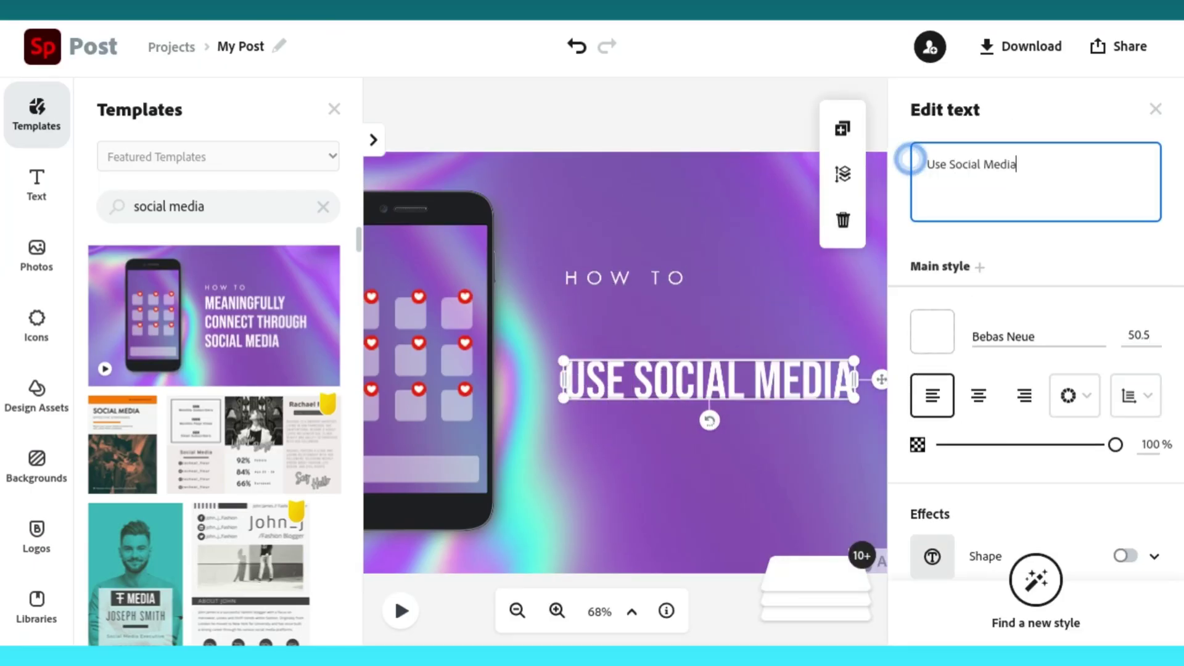
{"action": "type", "text": "uide to getting started and growing."}
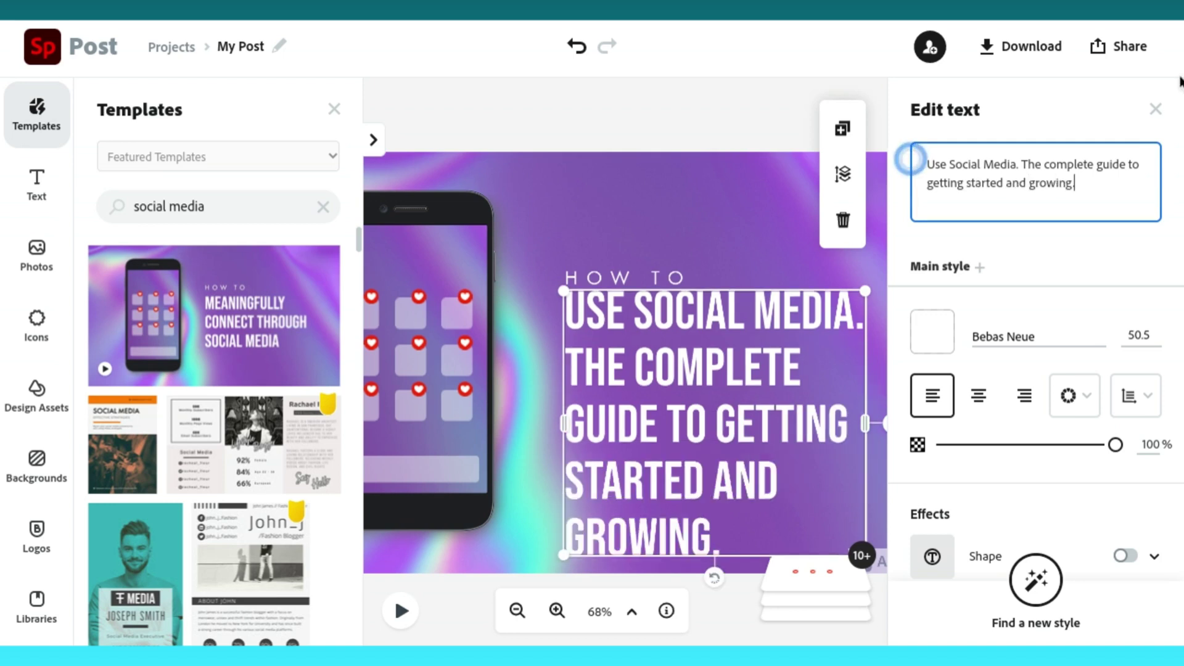
{"action": "scroll", "coordinate": [1053, 339], "scroll_direction": "down", "scroll_amount": 3}
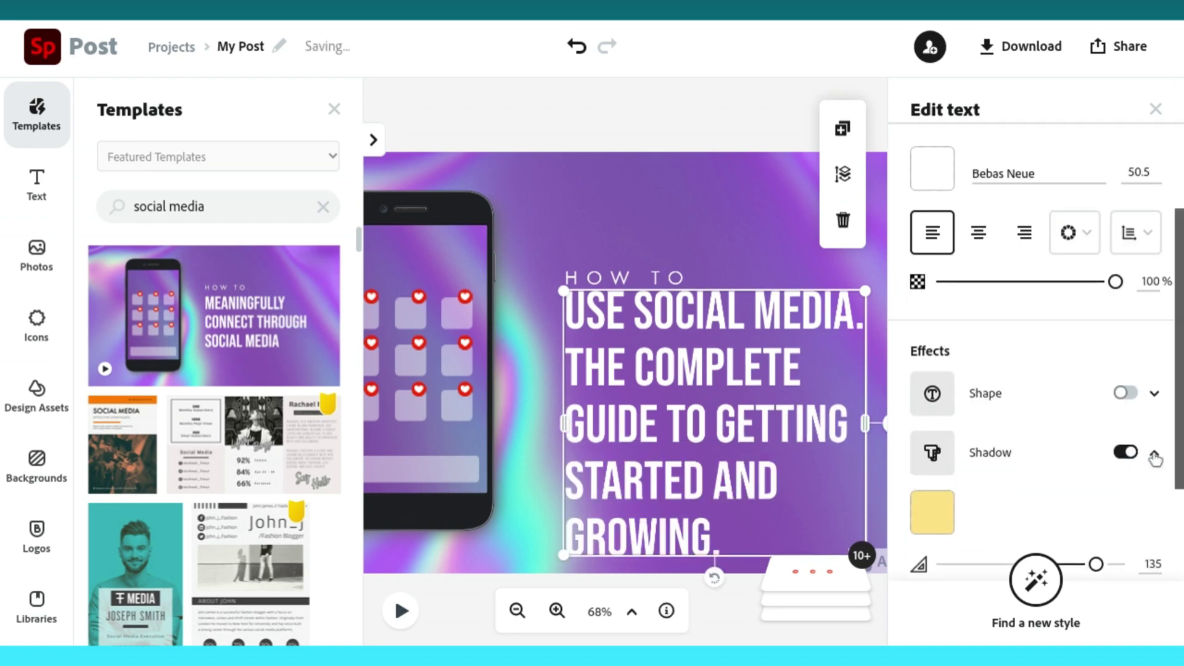
{"action": "scroll", "coordinate": [1009, 401], "scroll_direction": "down", "scroll_amount": 2}
{"action": "scroll", "coordinate": [1157, 246], "scroll_direction": "up", "scroll_amount": 5}
Select both text boxes together and drag them higher on the post.
{"action": "left_click", "coordinate": [1155, 109]}
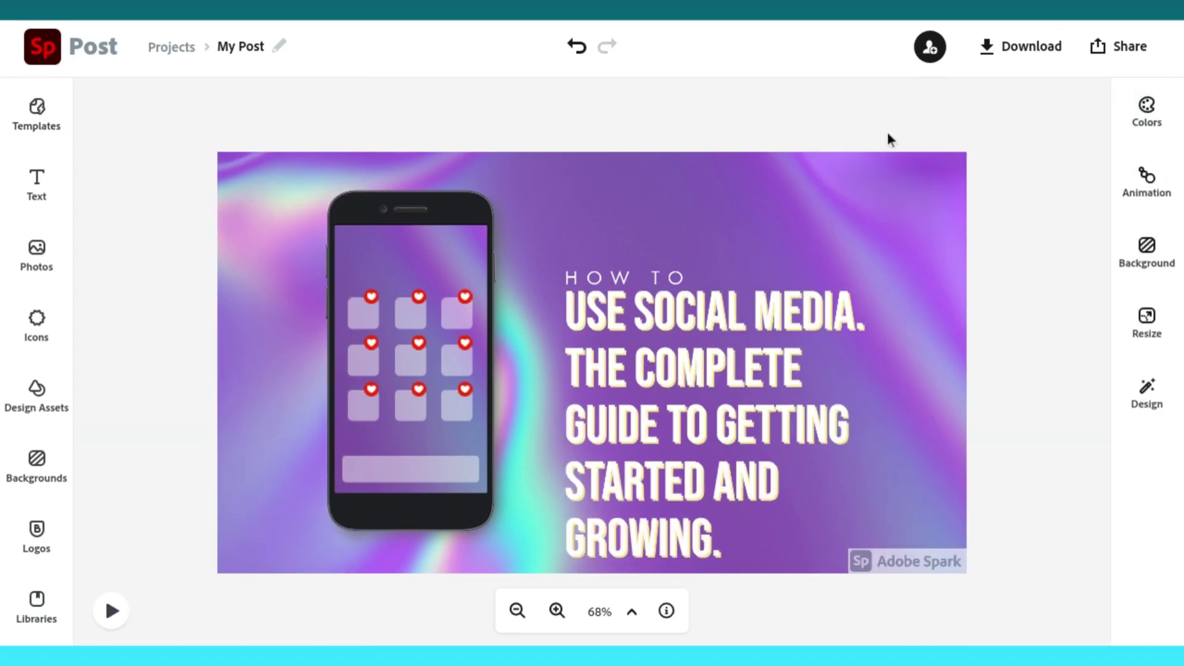
{"action": "left_click_drag", "start_coordinate": [888, 138], "coordinate": [682, 341]}
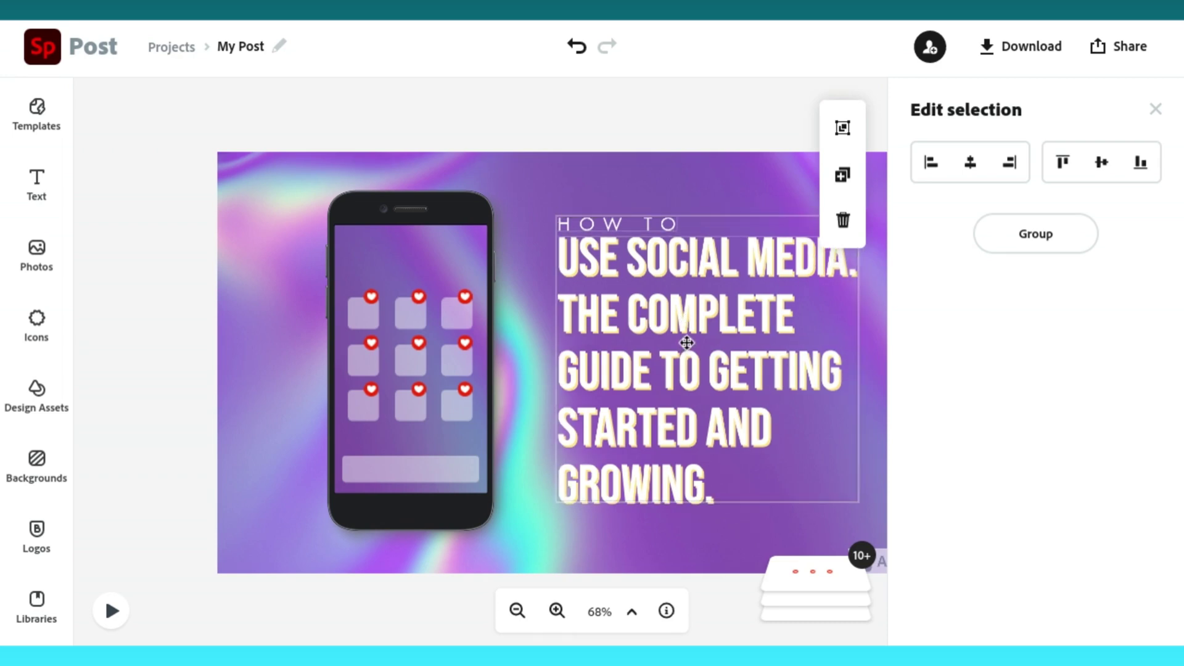
{"action": "left_click", "coordinate": [850, 427]}
{"action": "left_click", "coordinate": [1155, 110]}
{"action": "left_click", "coordinate": [37, 467]}
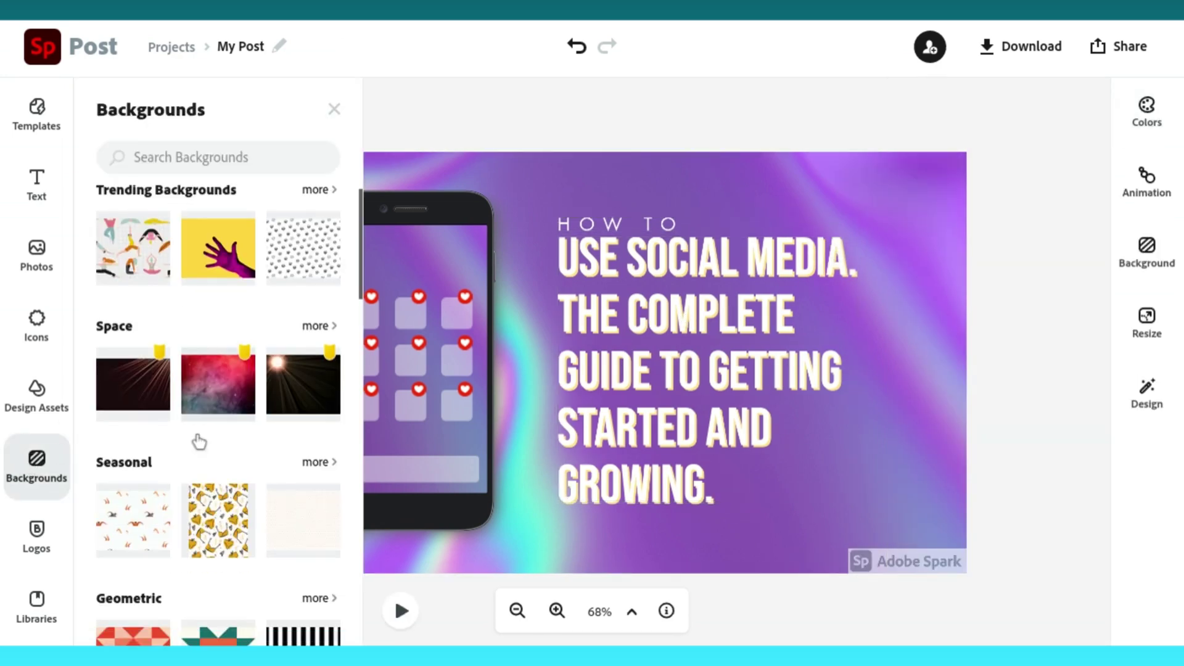
{"action": "left_click", "coordinate": [303, 264]}
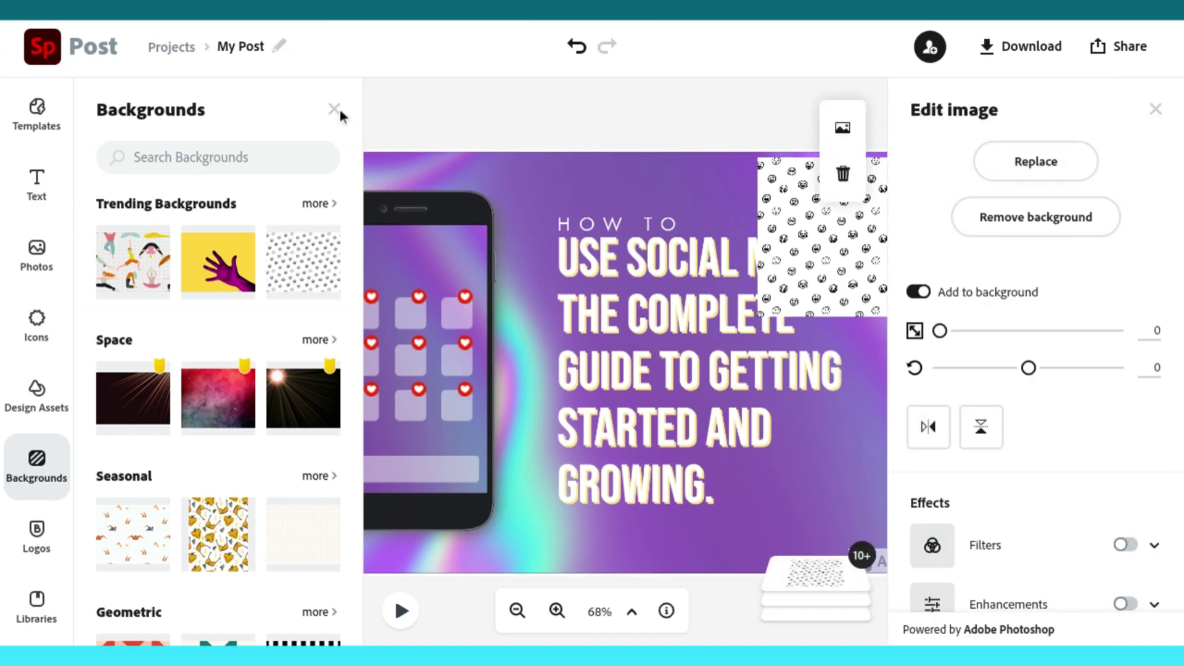
{"action": "left_click", "coordinate": [335, 109]}
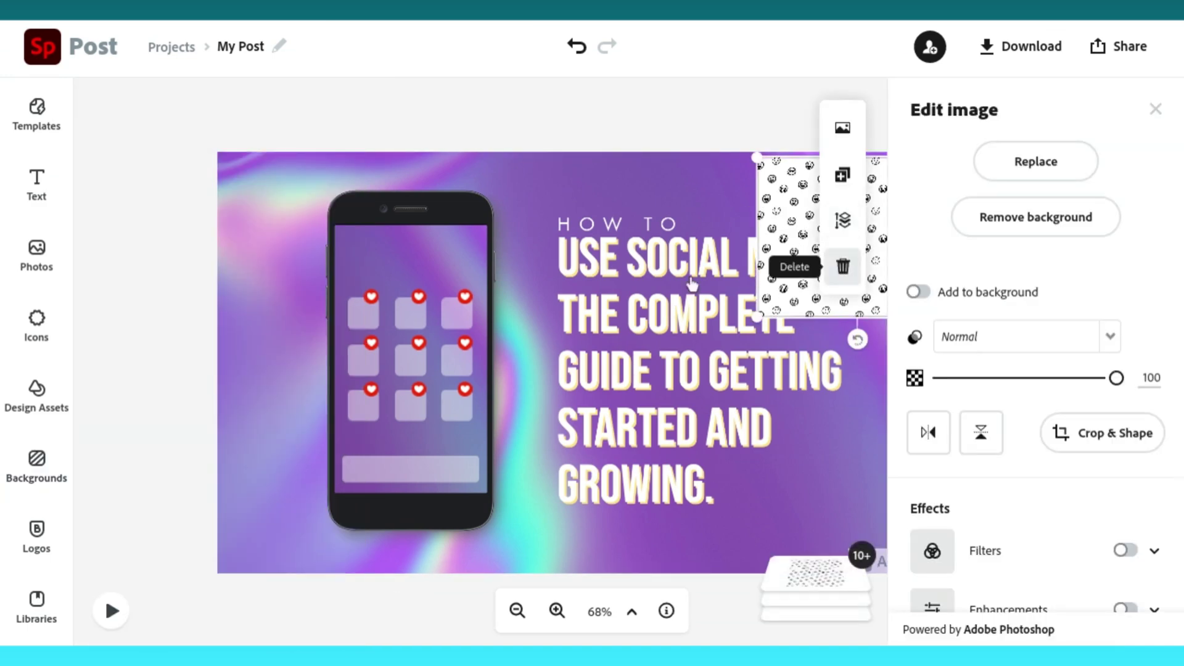
{"action": "left_click", "coordinate": [843, 267]}
{"action": "left_click", "coordinate": [38, 321]}
{"action": "scroll", "coordinate": [212, 555], "scroll_direction": "down", "scroll_amount": 5}
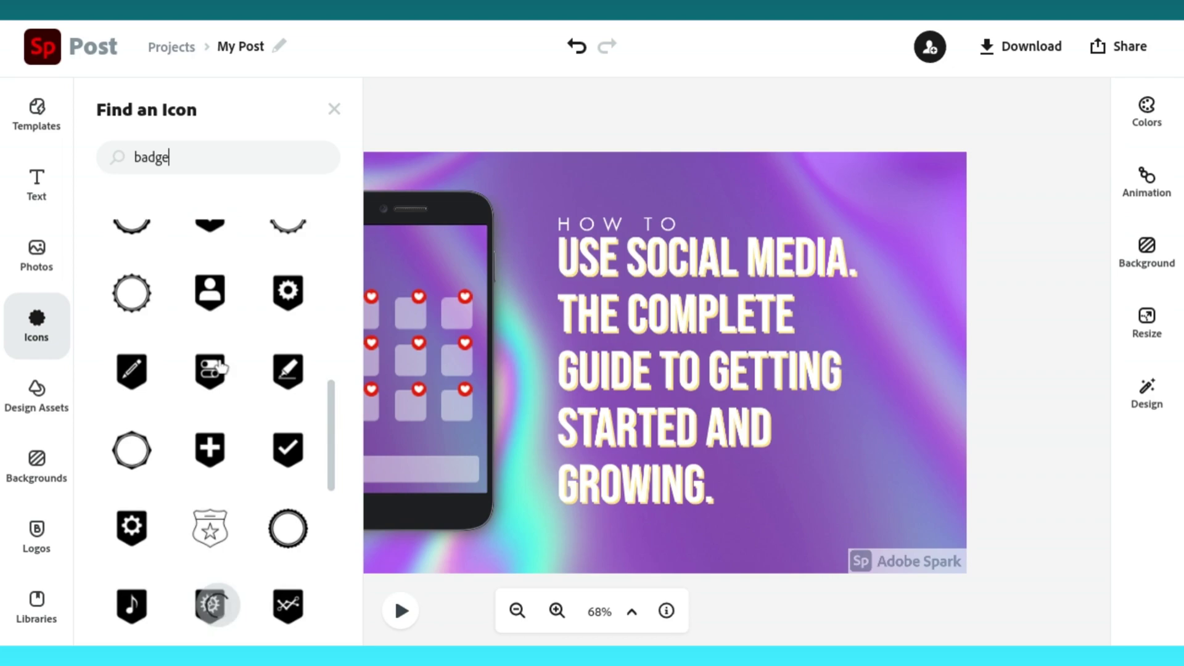
{"action": "left_click", "coordinate": [903, 188]}
{"action": "left_click", "coordinate": [718, 333]}
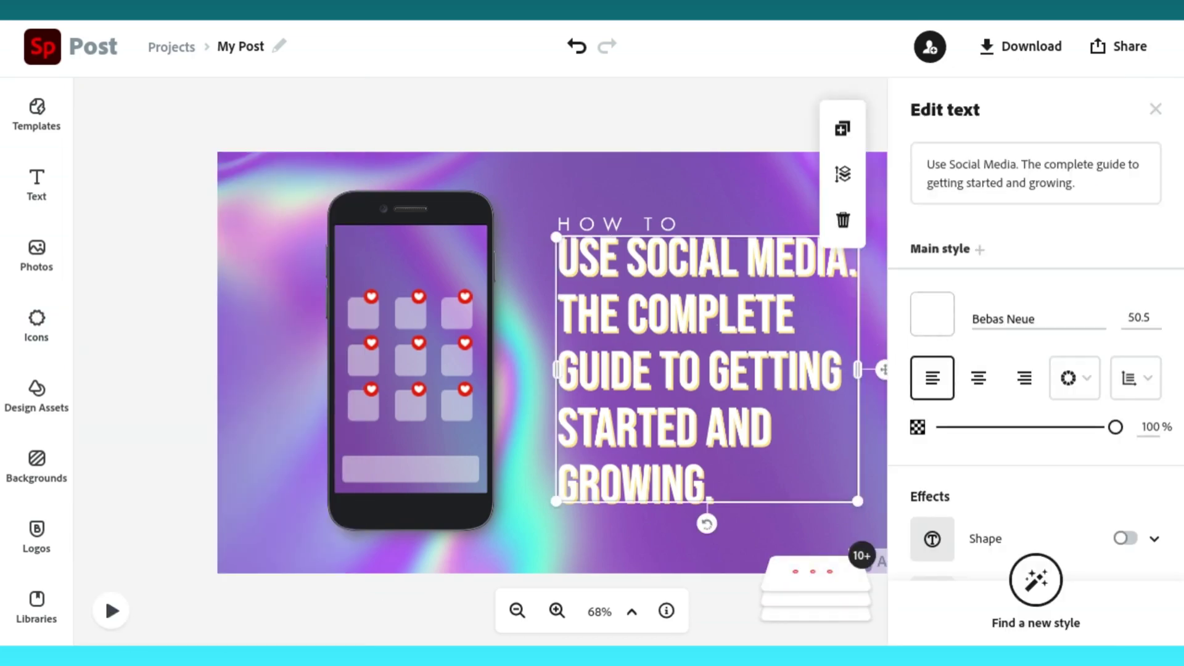